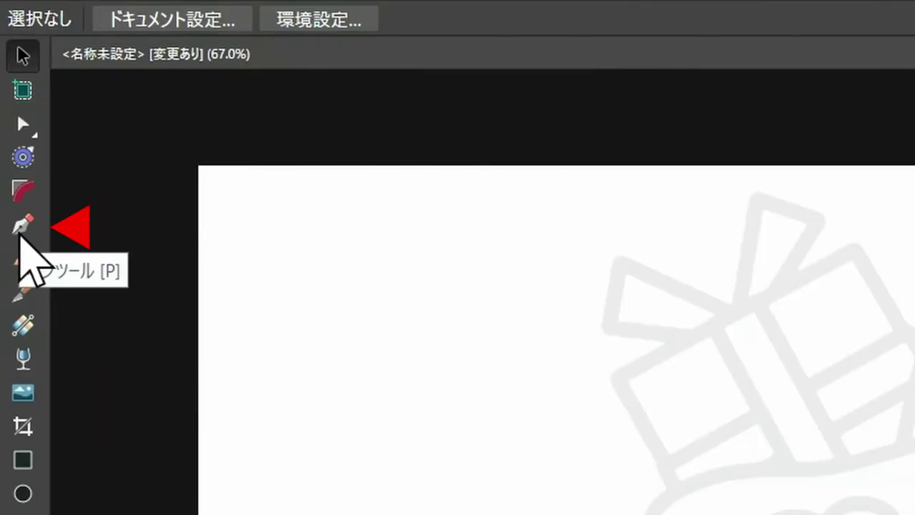
With the Pen Tool, trace the gift box as a closed four-corner outline
left_click(20, 229)
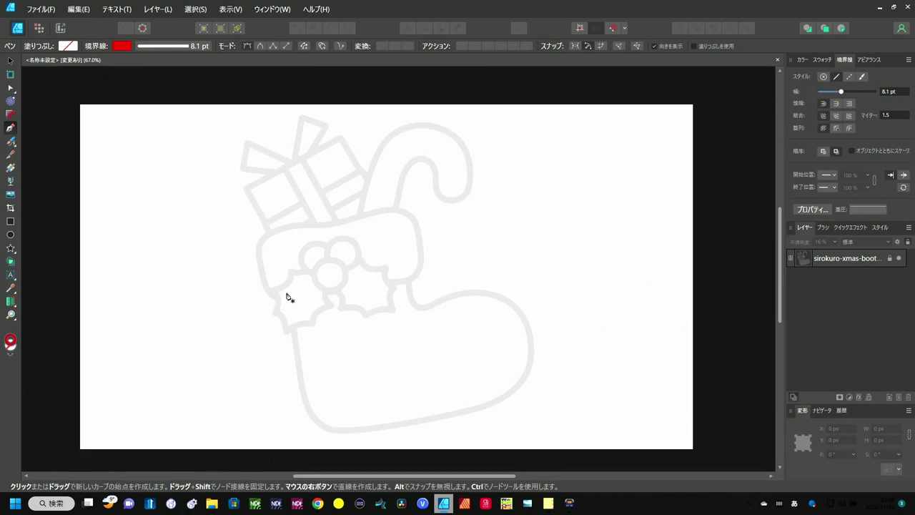
left_click(280, 254)
left_click(248, 188)
left_click(344, 138)
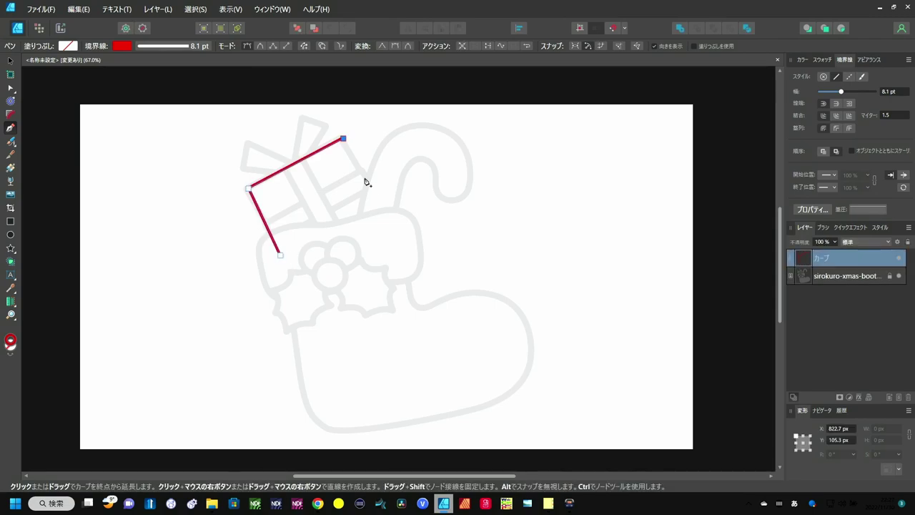
left_click(382, 208)
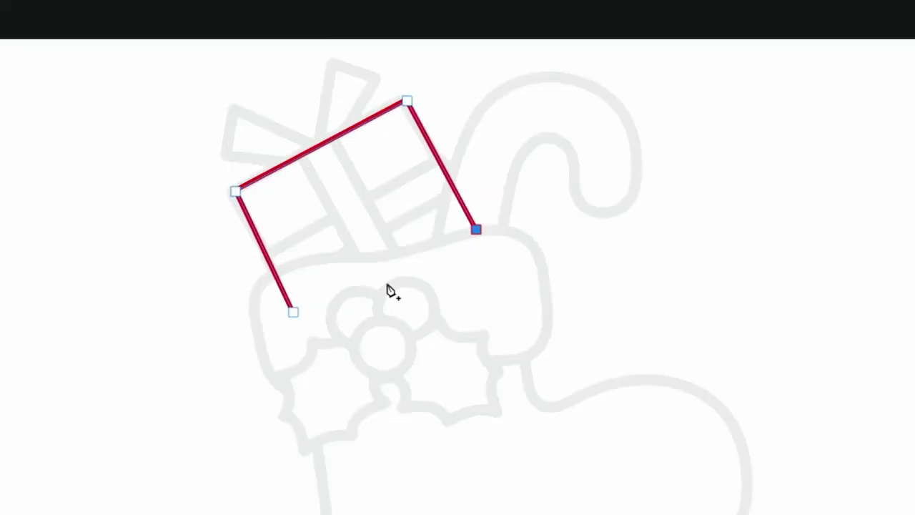
left_click(293, 314)
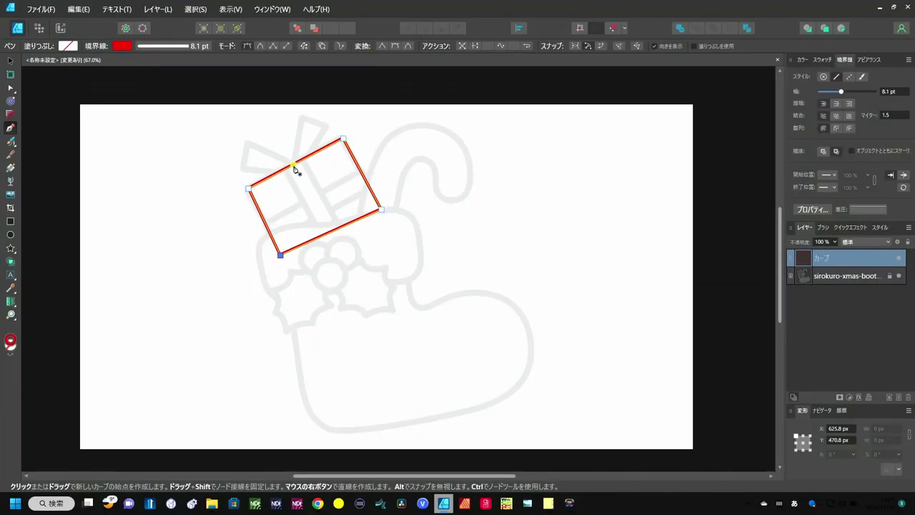
Trace the left bow loop above the box as a closed triangular path
left_click(294, 165)
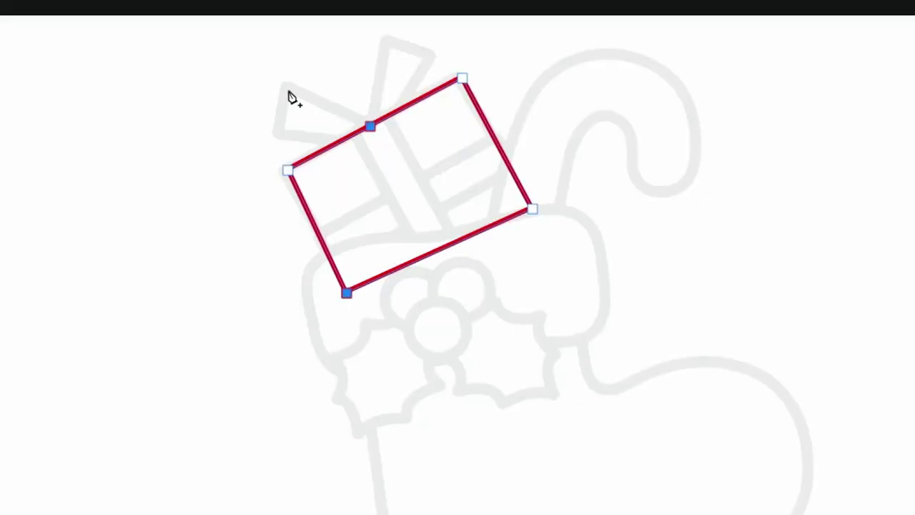
left_click(250, 146)
left_click(281, 134)
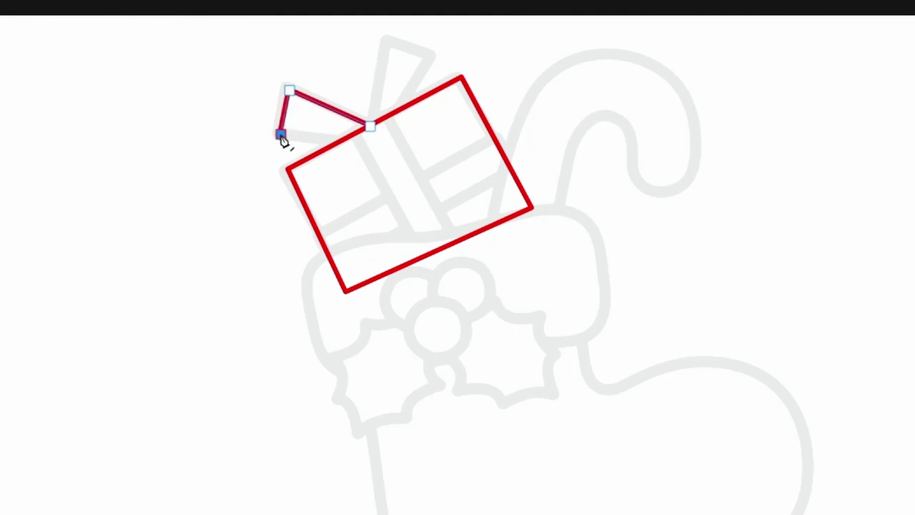
left_click(342, 143)
left_click(370, 127)
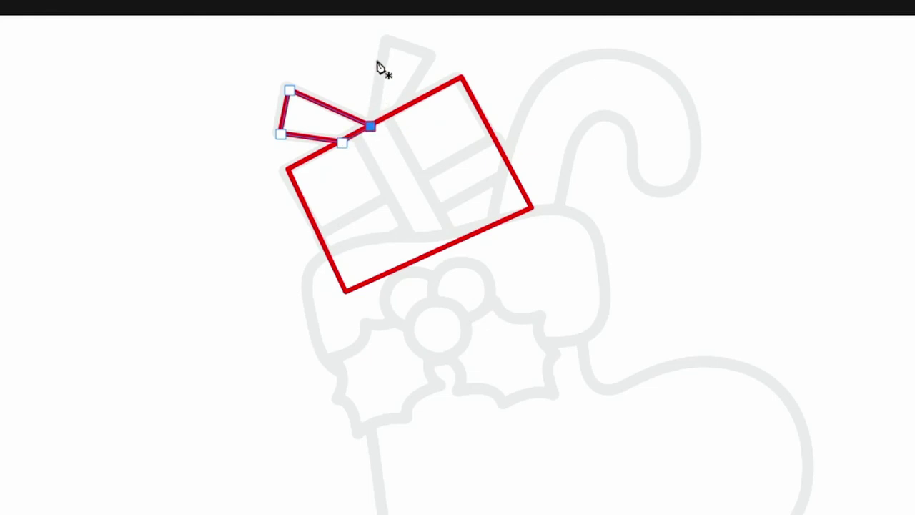
Trace the right bow loop down to the box and close it
left_click(389, 42)
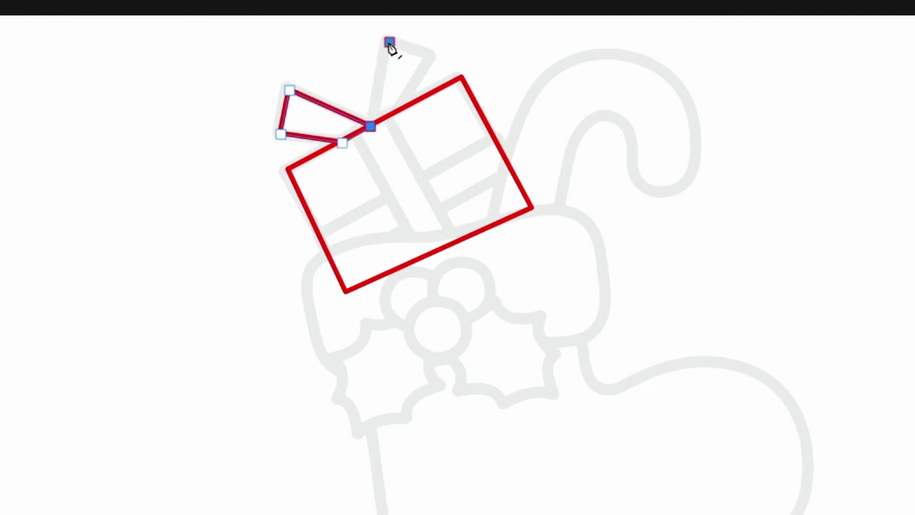
left_click(431, 58)
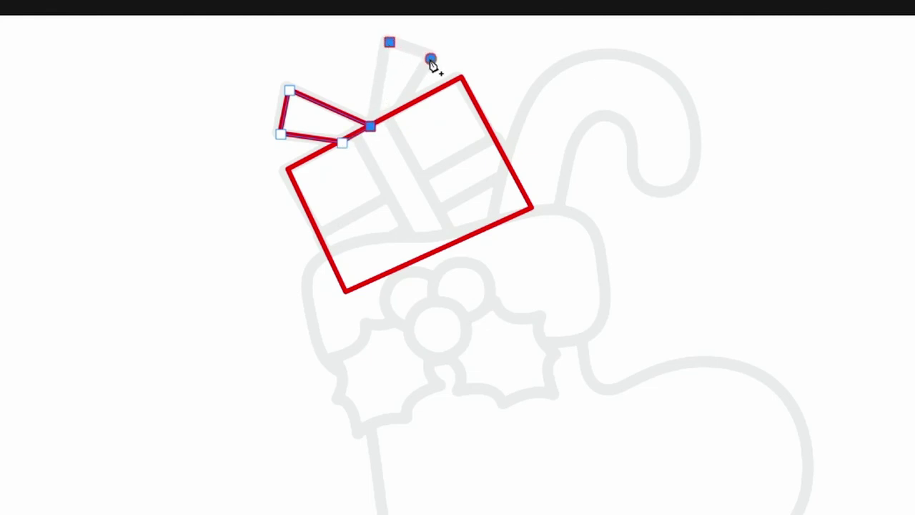
left_click(395, 113)
left_click(374, 123)
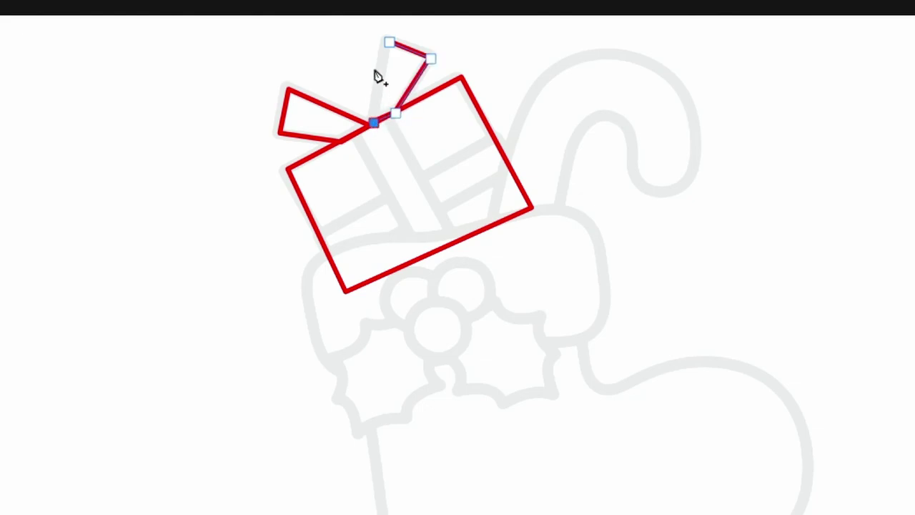
left_click(390, 44)
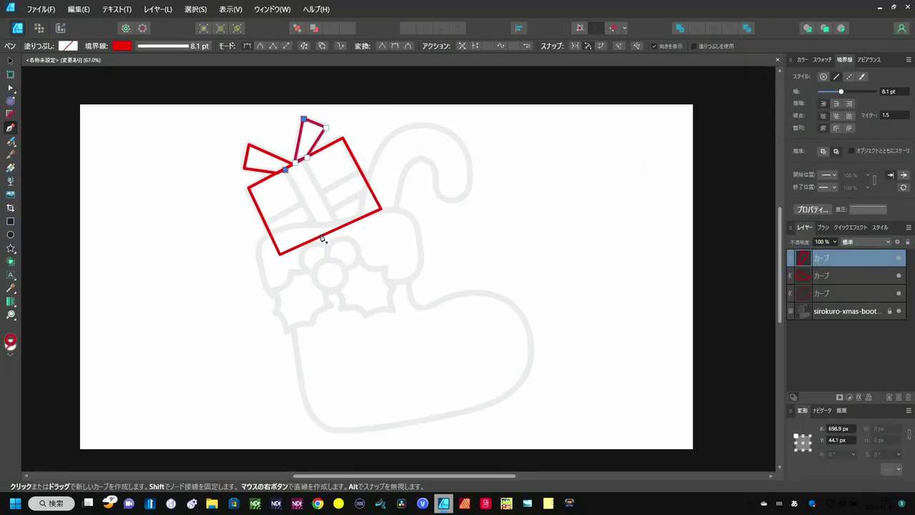
Outline the vertical ribbon band across the gift box as a closed shape
left_click(322, 237)
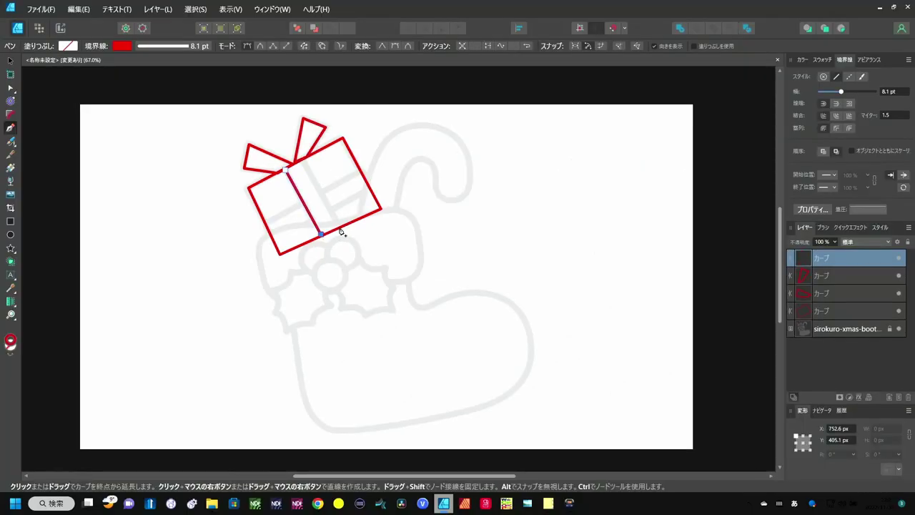
left_click(304, 160)
left_click(286, 171)
left_click(288, 173)
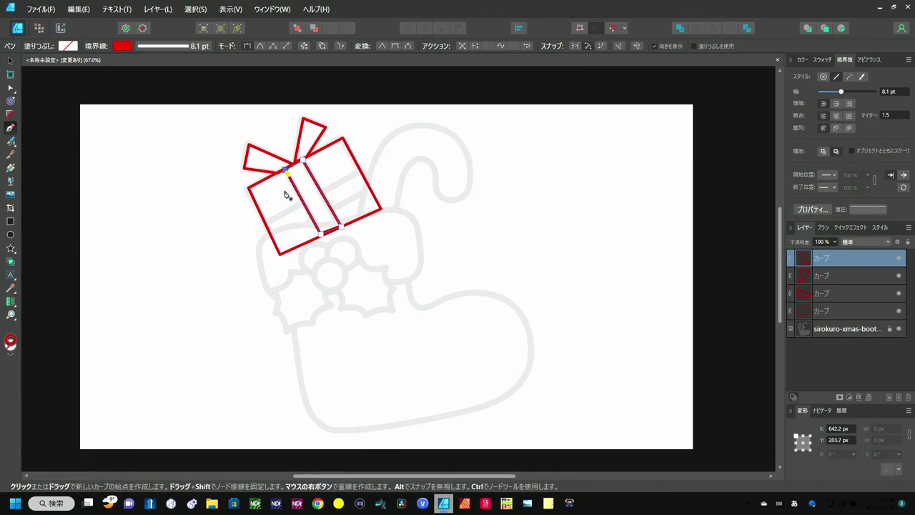
Outline the horizontal ribbon band from the box's left edge to its right edge
left_click(267, 223)
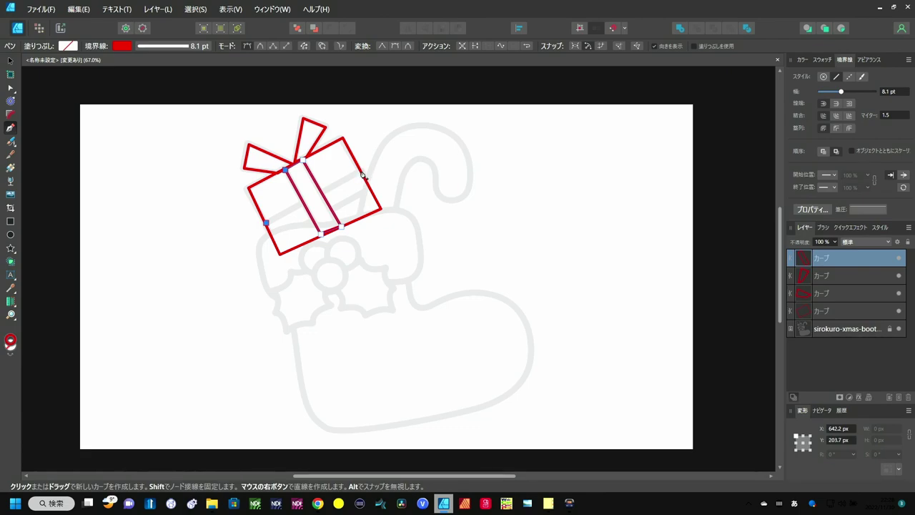
left_click(362, 171)
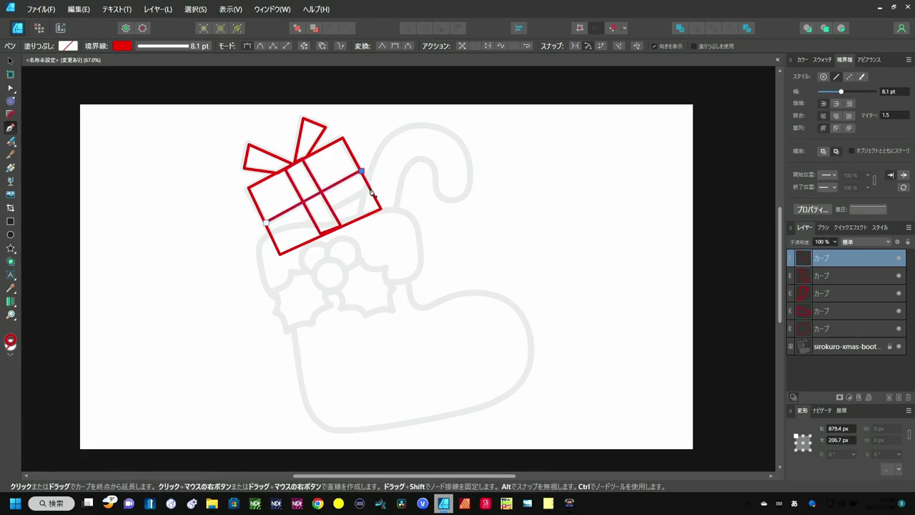
left_click(370, 189)
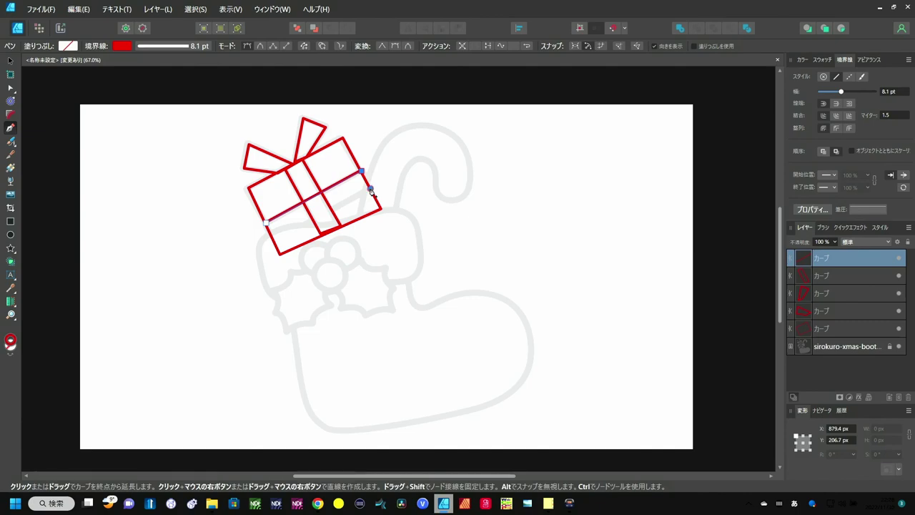
left_click(272, 235)
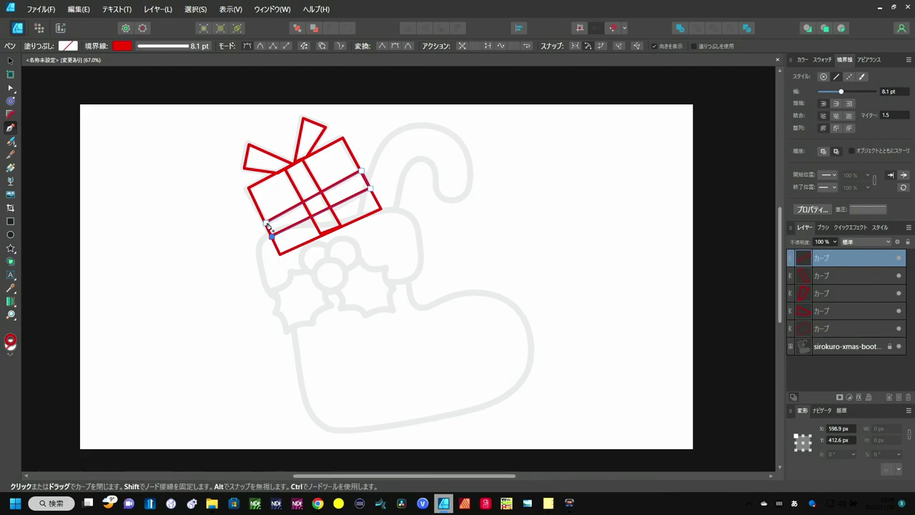
left_click(268, 225)
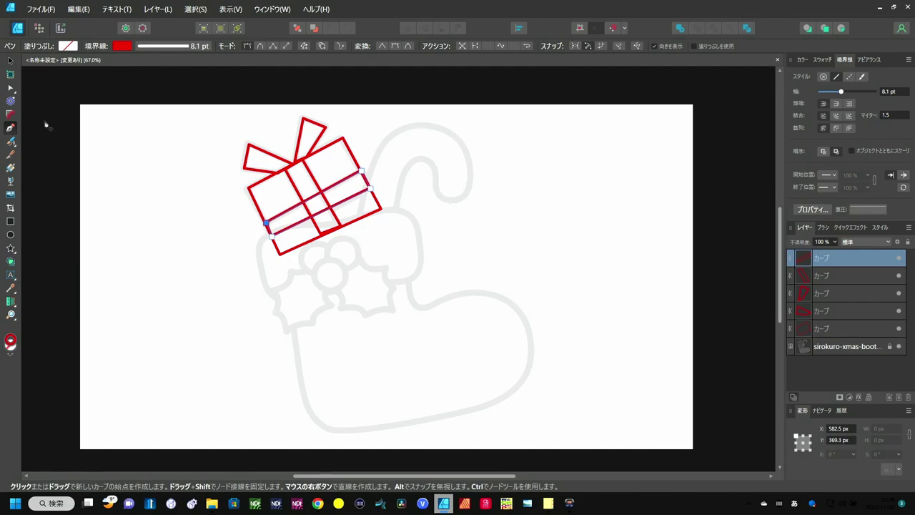
Trace the candy cane hook with curved nodes, a sharp corner at the box, and close it
left_click(396, 222)
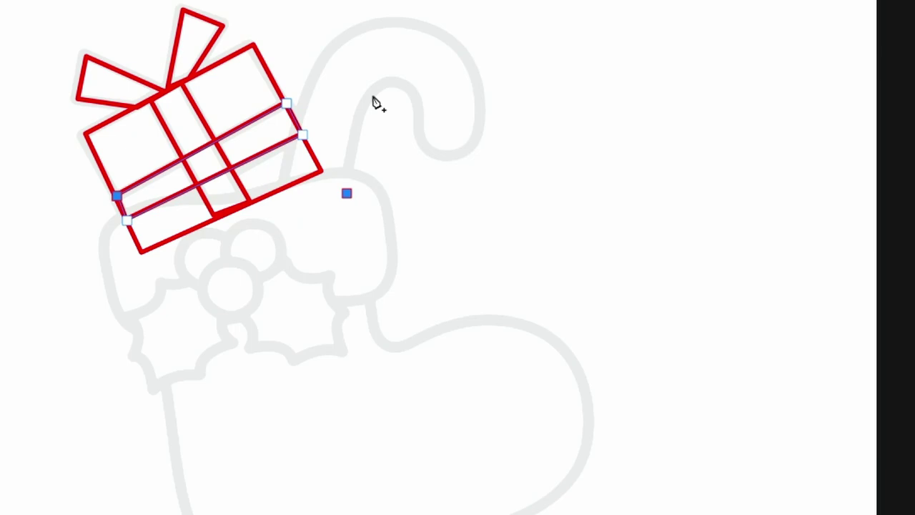
mouse_move(374, 96)
left_mouse_down()
mouse_move(389, 73)
mouse_move(418, 106)
left_mouse_up()
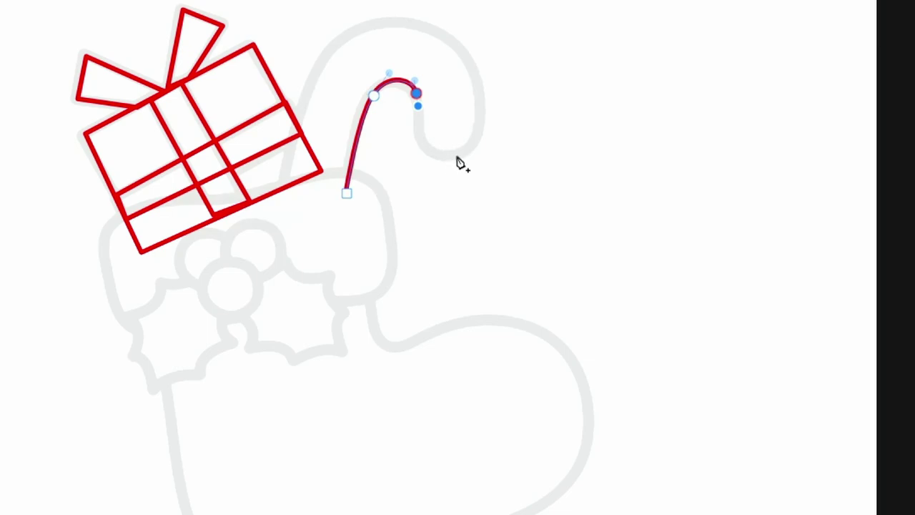
mouse_move(455, 153)
left_mouse_down()
mouse_move(480, 158)
mouse_move(499, 141)
left_mouse_up()
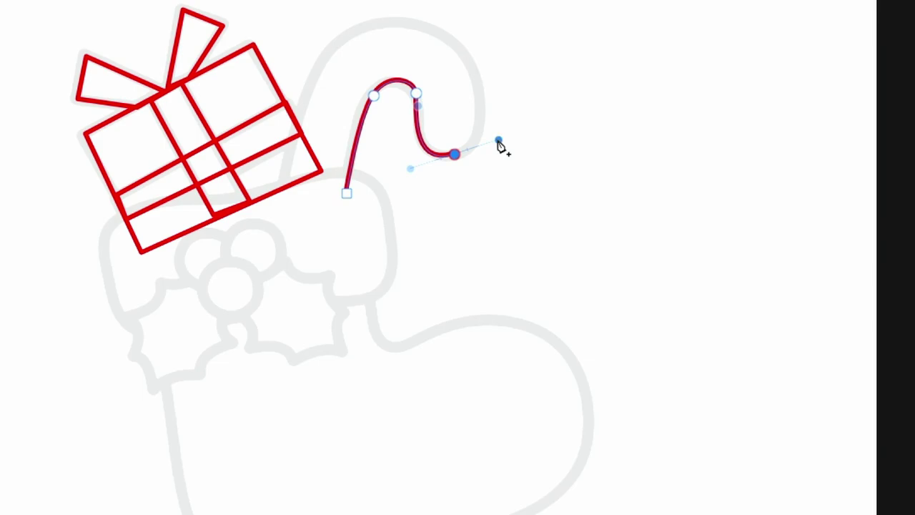
left_click(423, 28)
left_click_drag(423, 29, 354, 11)
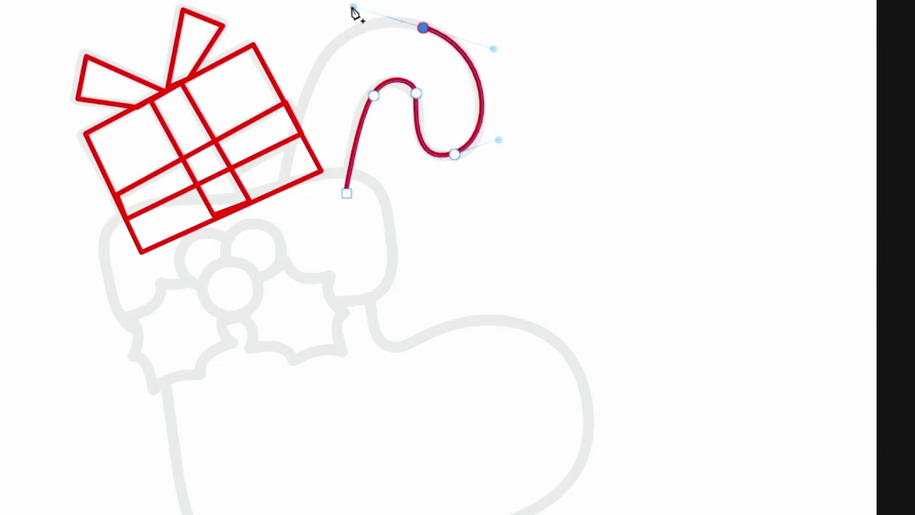
left_click(339, 44)
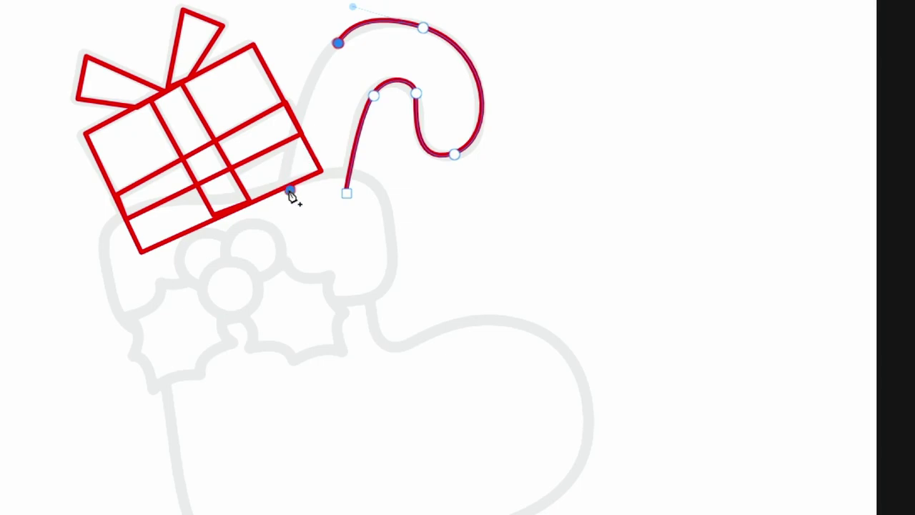
left_click_drag(290, 190, 290, 270)
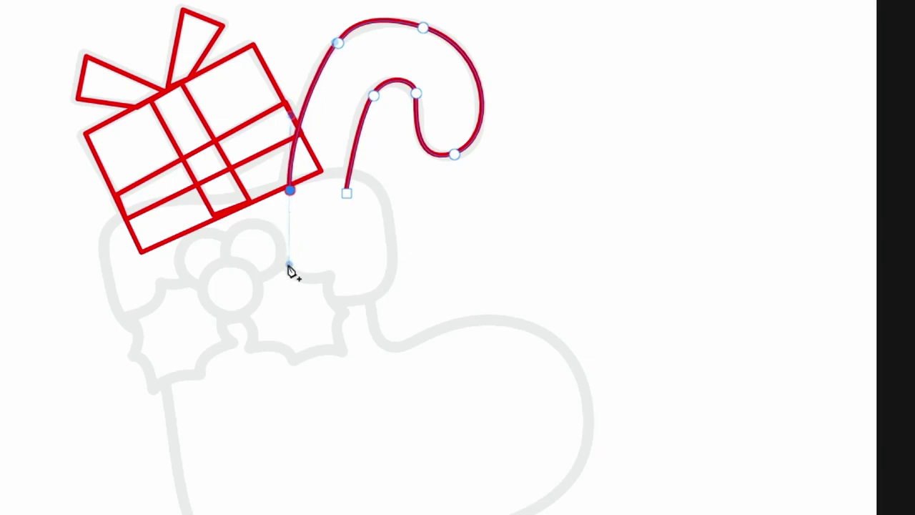
left_click(290, 191)
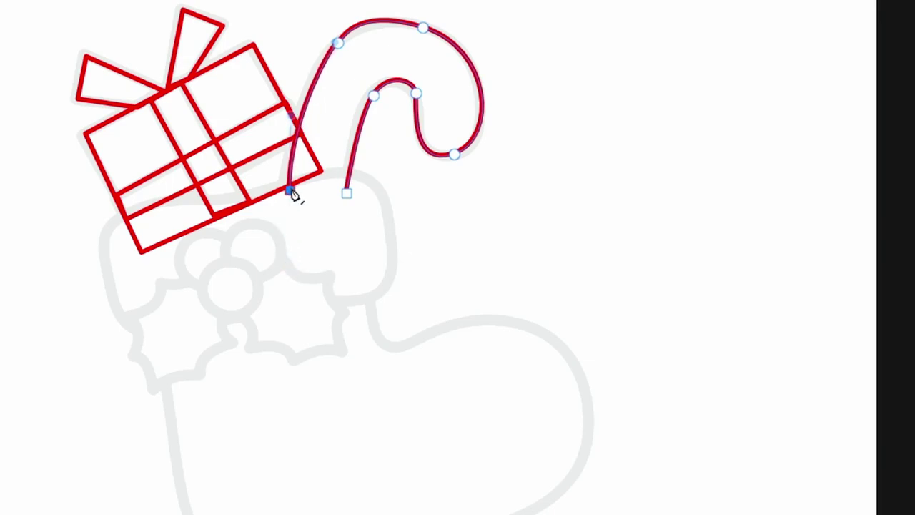
left_click(346, 194)
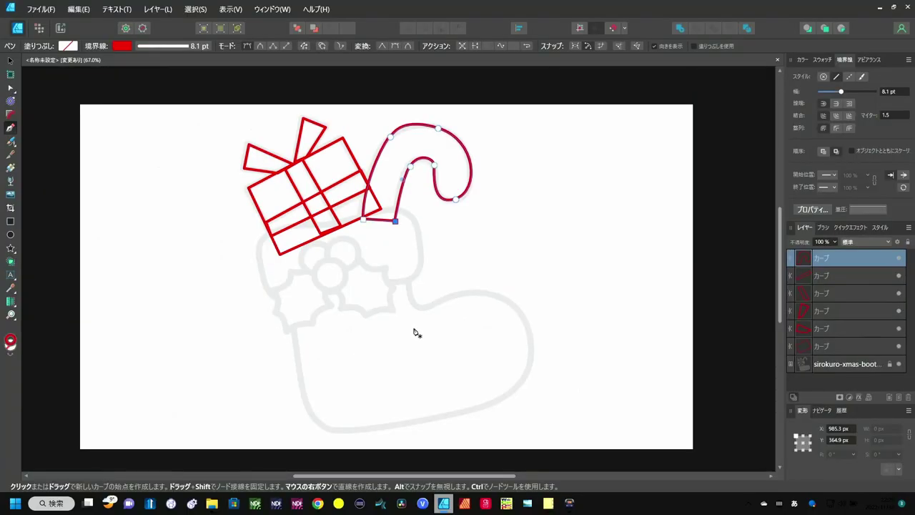
Trace the stocking boot around its heel, toe and foot top, closing the outline
left_click(288, 286)
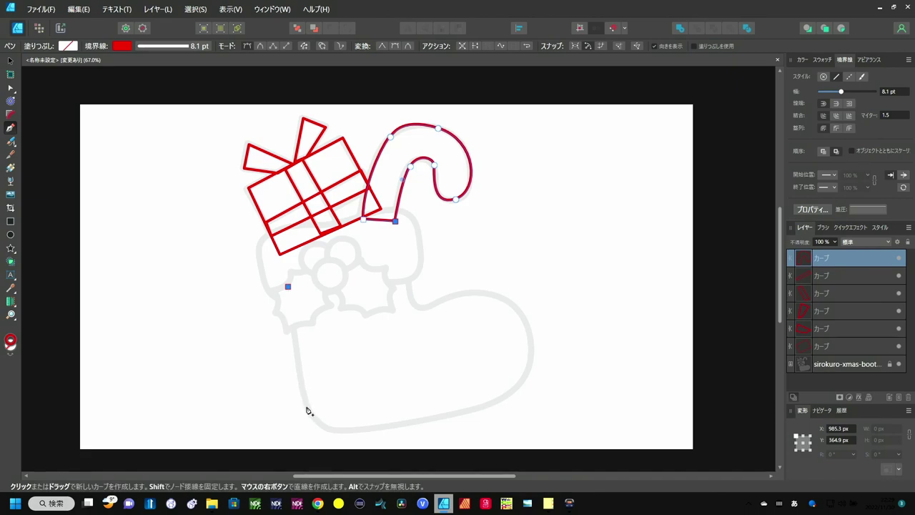
mouse_move(306, 406)
left_mouse_down()
mouse_move(313, 422)
mouse_move(383, 429)
left_mouse_up()
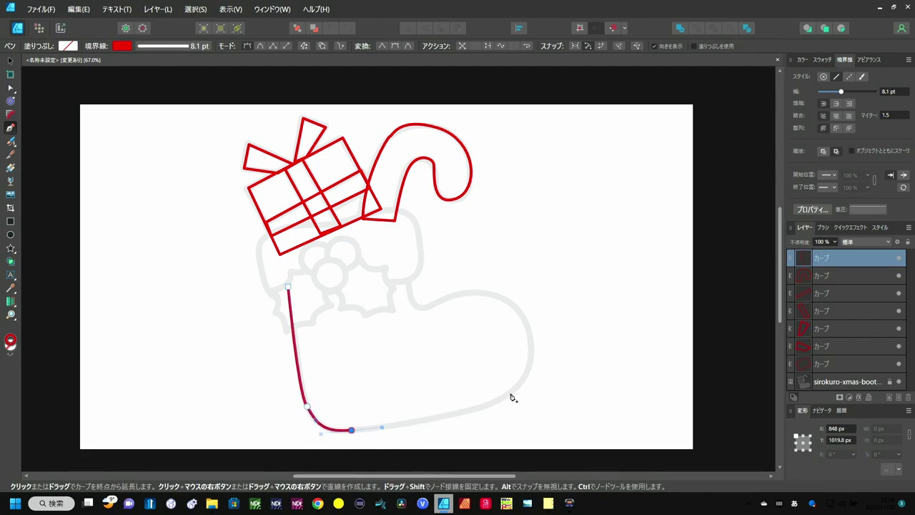
left_click_drag(511, 394, 529, 377)
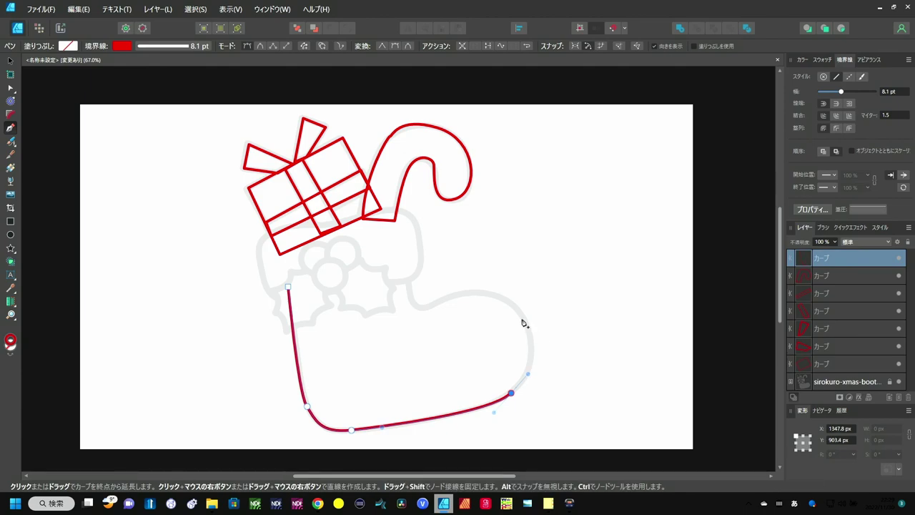
left_click(486, 295)
mouse_move(480, 294)
left_mouse_down()
mouse_move(419, 289)
mouse_move(421, 277)
left_mouse_up()
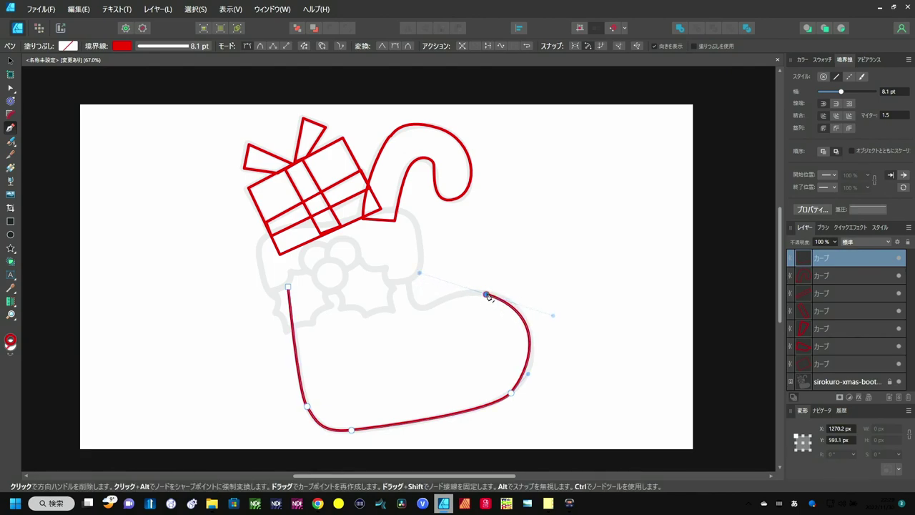
left_click(428, 309)
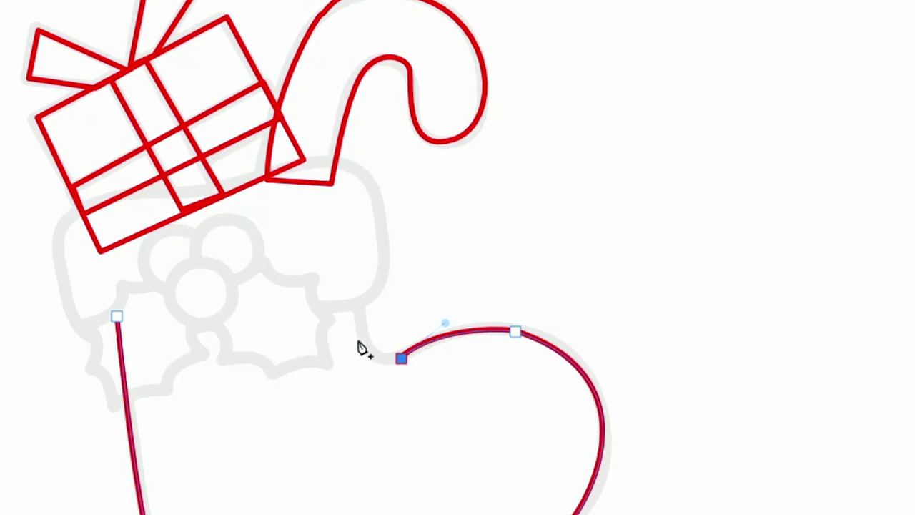
left_click_drag(367, 333, 353, 300)
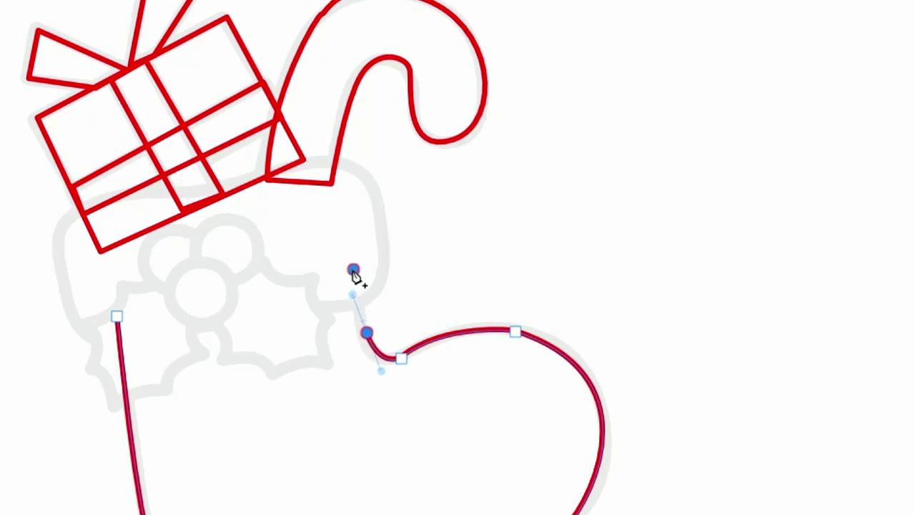
left_click(353, 270)
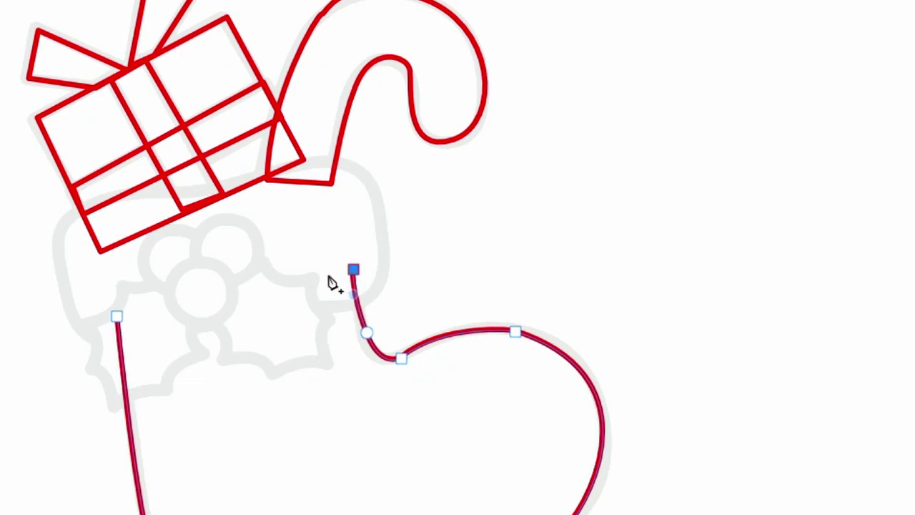
left_click(118, 320)
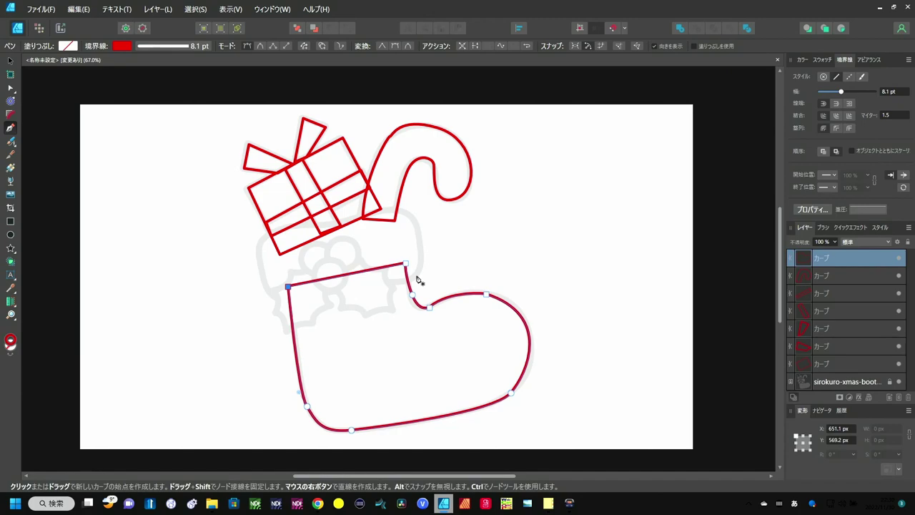
Start the cuff outline with curved nodes down its right side and along its bottom
left_click(421, 238)
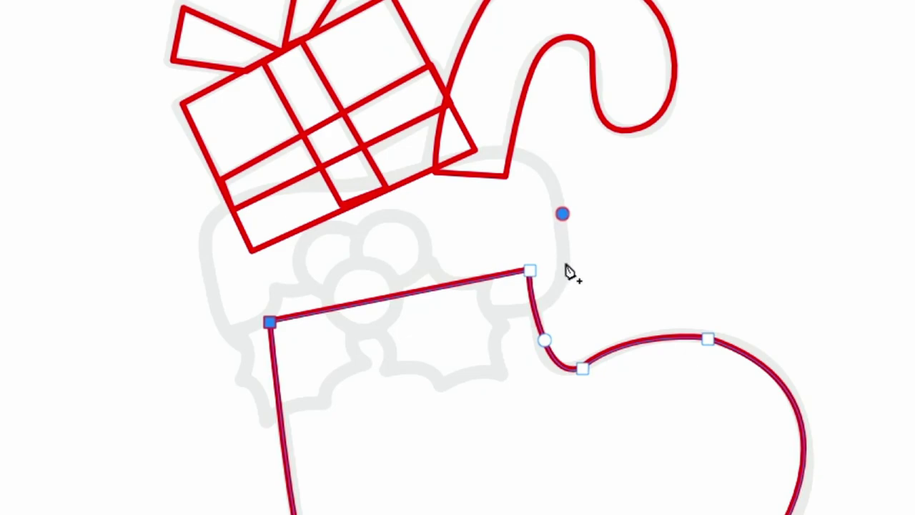
left_click(567, 263)
left_click_drag(566, 276, 566, 290)
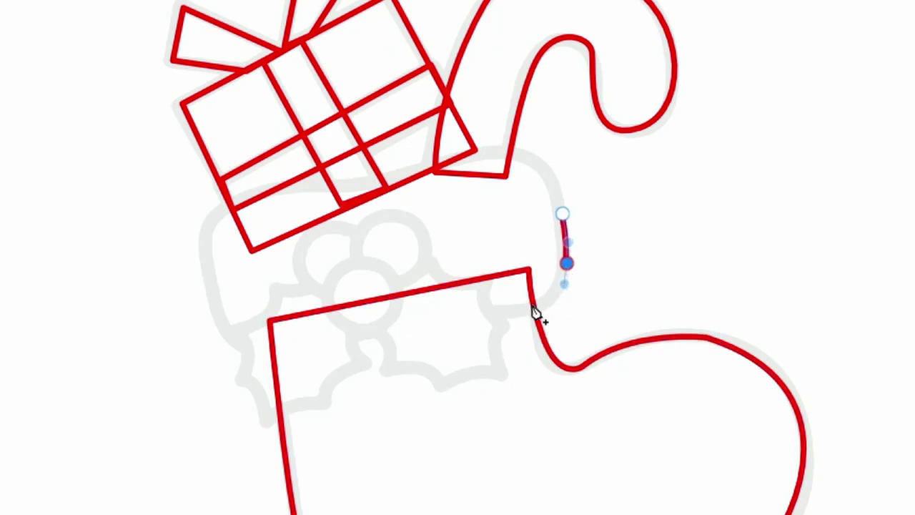
left_click_drag(511, 312, 457, 315)
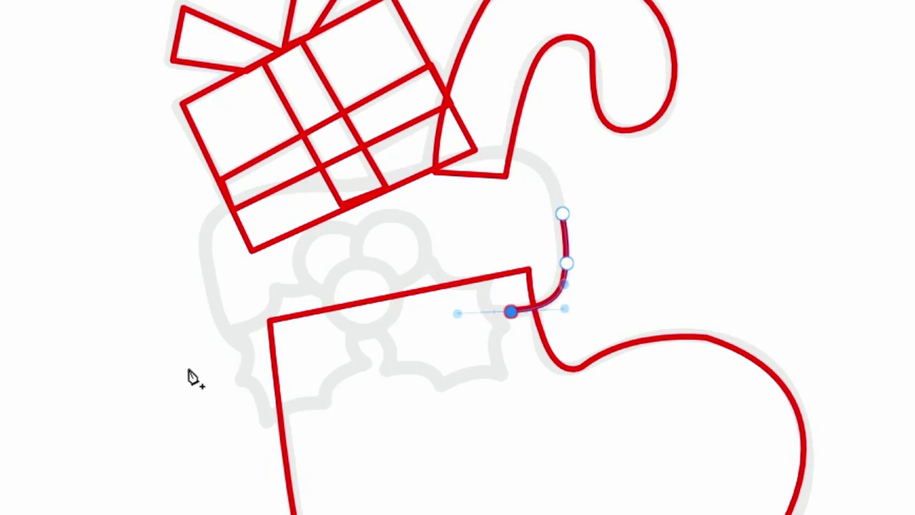
left_click_drag(293, 349, 266, 353)
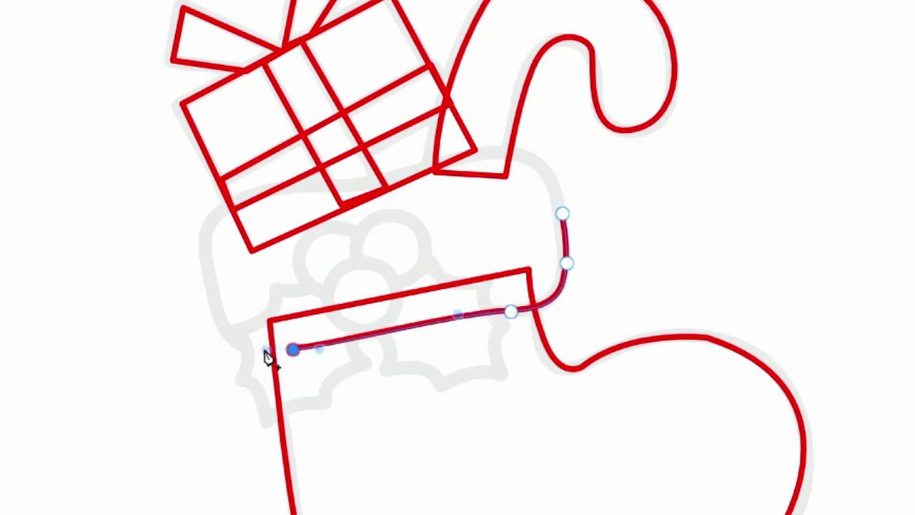
left_click_drag(217, 315, 206, 286)
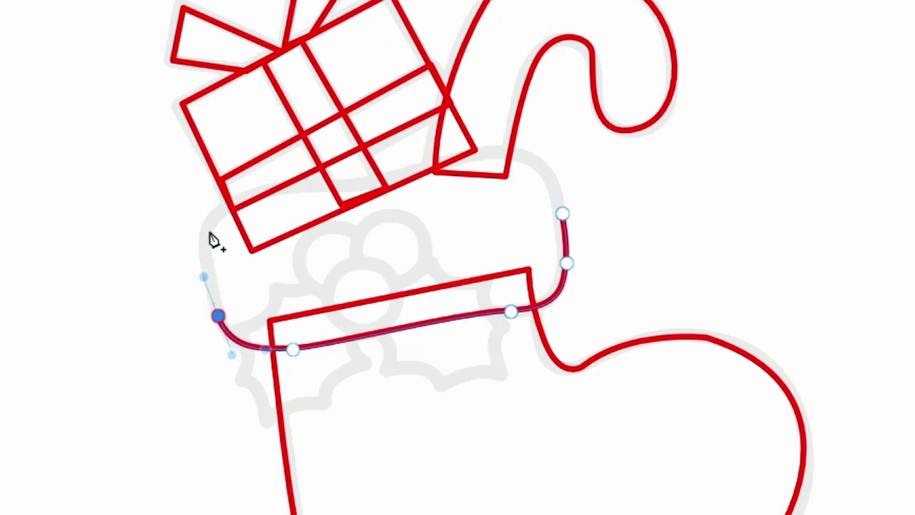
Trace the cuff's left side and top edge, sharpening one corner, and close the outline
left_click_drag(210, 232, 212, 220)
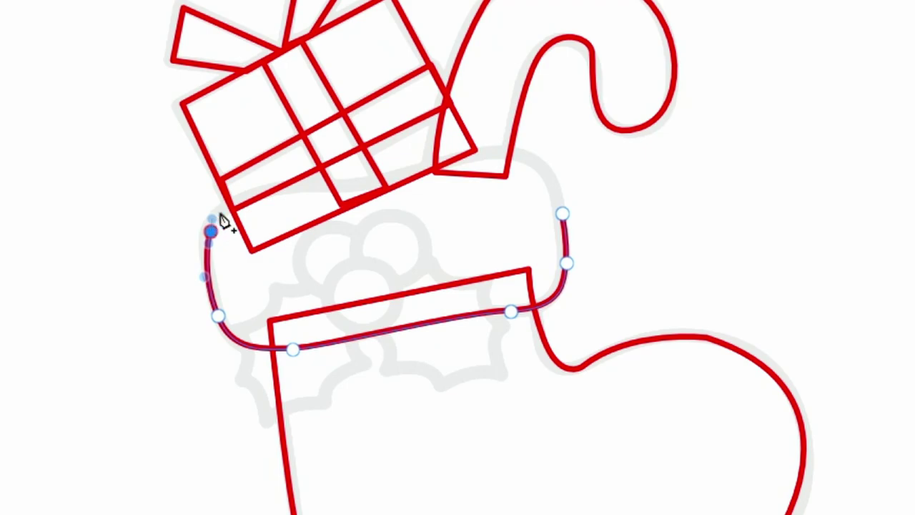
left_click_drag(306, 188, 369, 183)
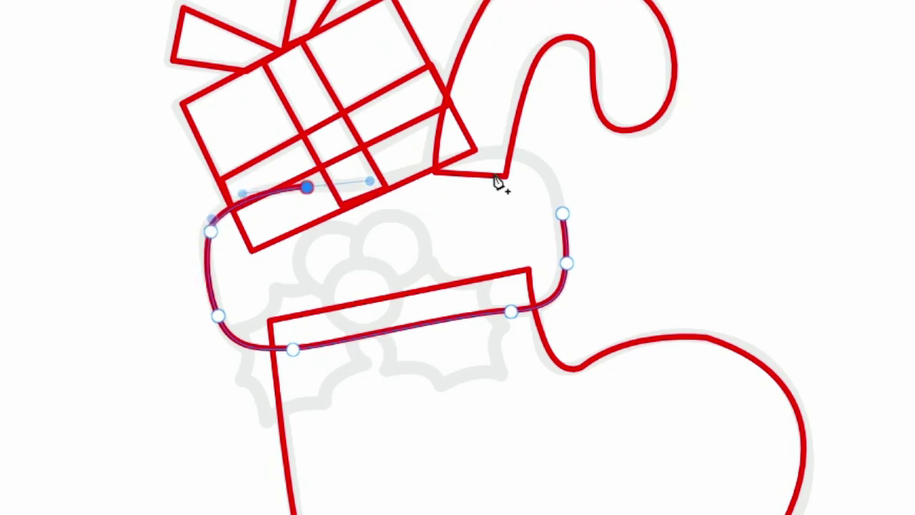
mouse_move(482, 154)
left_mouse_down()
mouse_move(527, 148)
mouse_move(540, 136)
left_mouse_up()
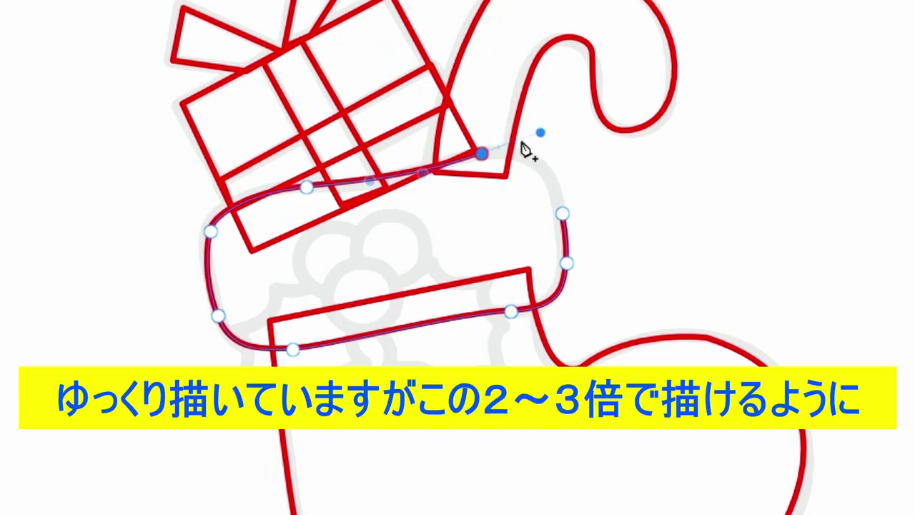
left_click(481, 153)
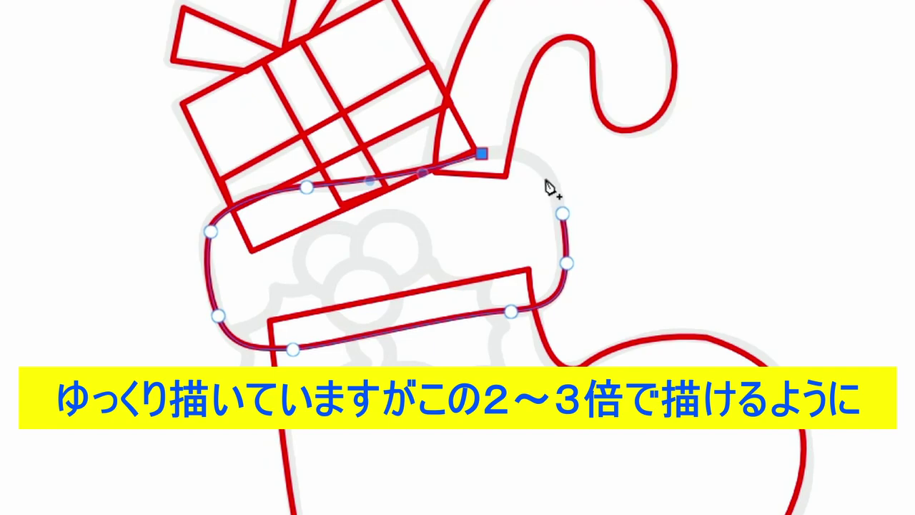
left_click_drag(552, 174, 568, 204)
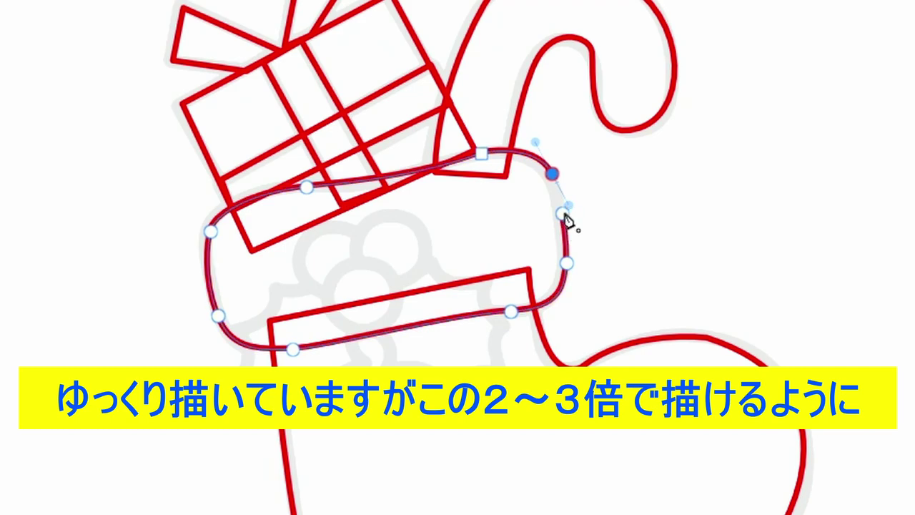
left_click(562, 214)
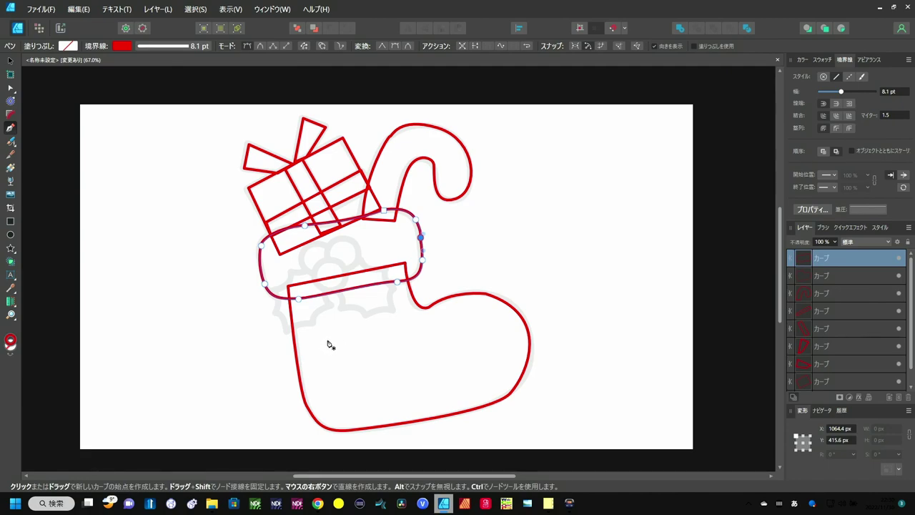
key("ctrl")
Begin the first holly leaf, tracing its scalloped bottom and right edges with sharp tips
scroll(328, 342, "up", 1)
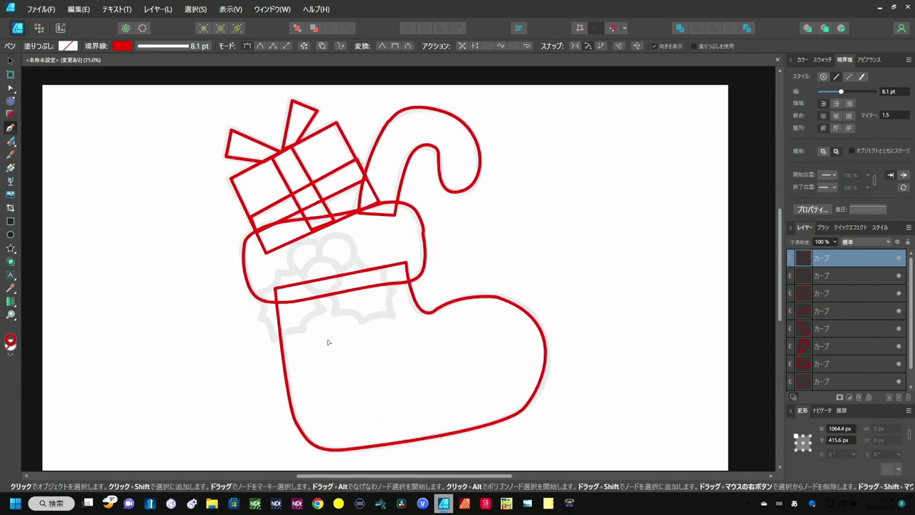
scroll(328, 341, "up", 1)
scroll(328, 341, "up", 1)
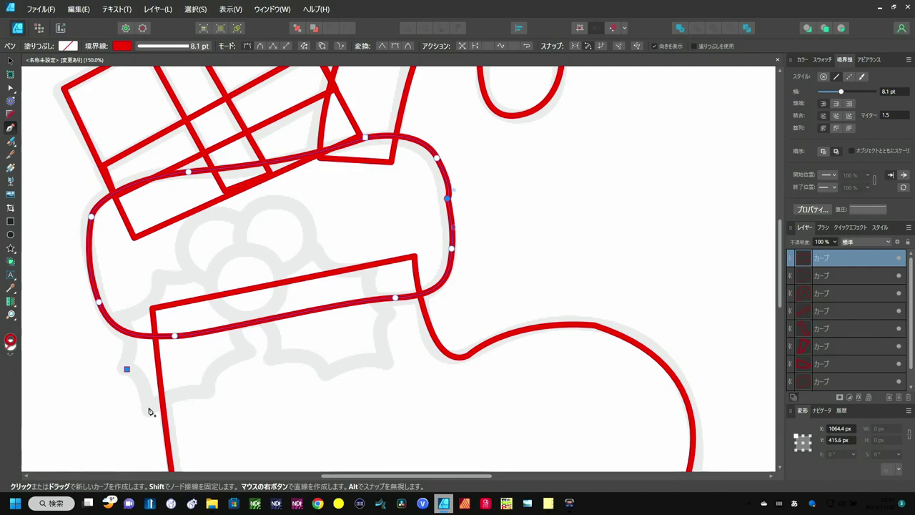
left_click_drag(148, 408, 150, 438)
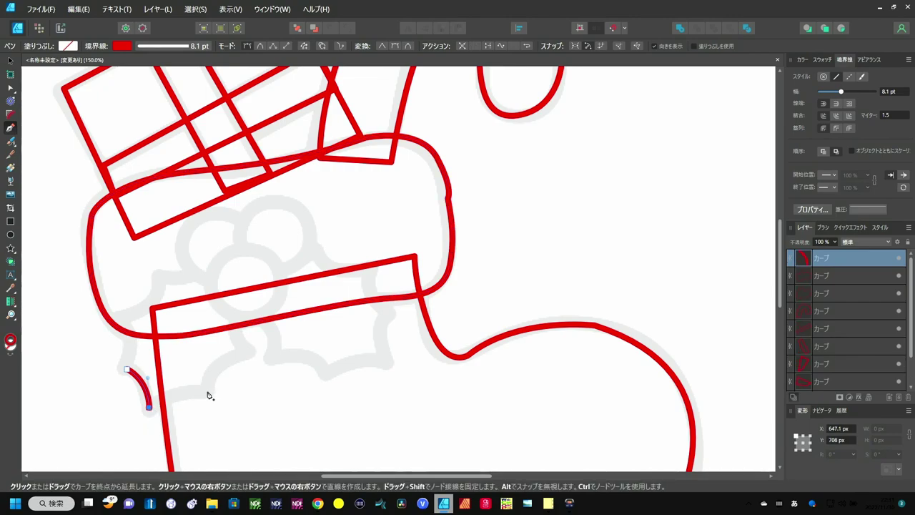
left_click_drag(208, 390, 239, 401)
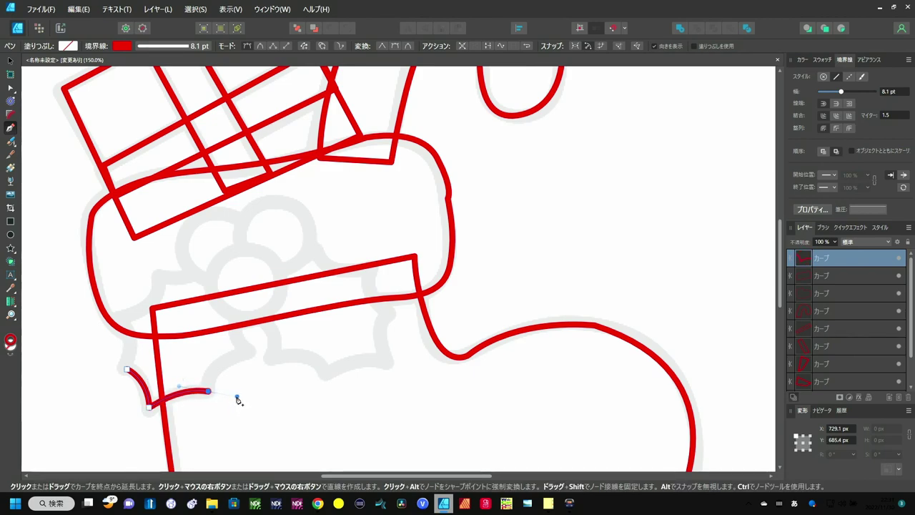
left_click(209, 396)
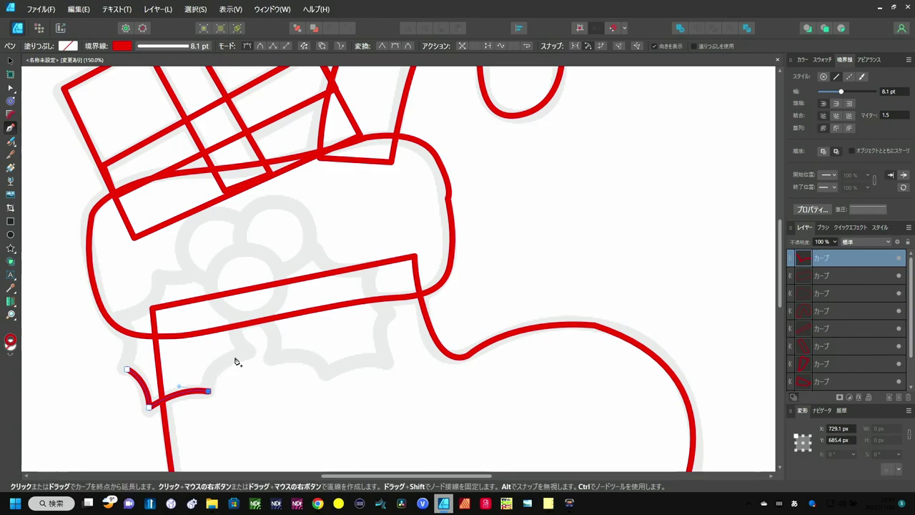
left_click_drag(250, 353, 291, 344)
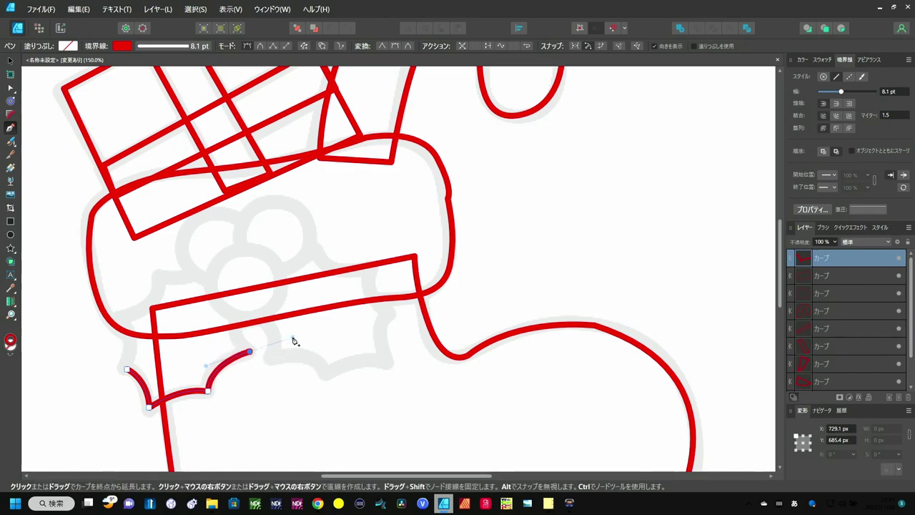
left_click(250, 353)
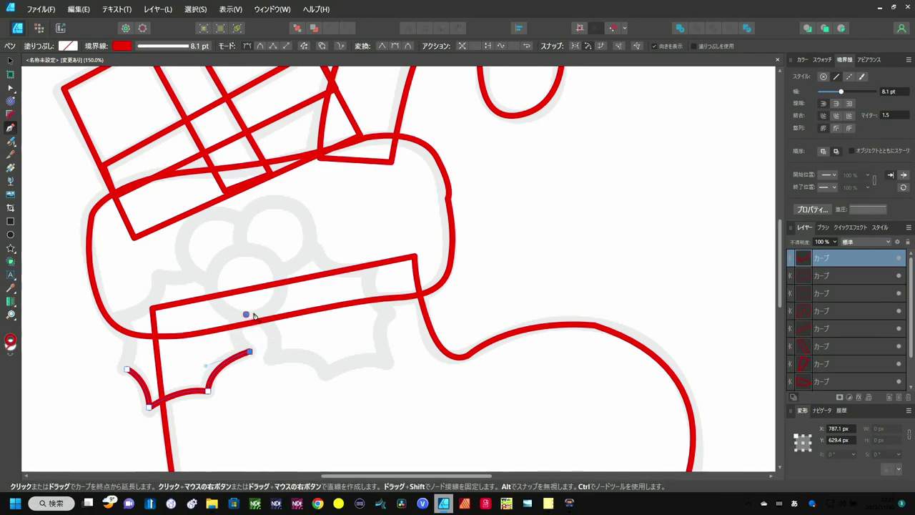
left_click_drag(250, 315, 269, 301)
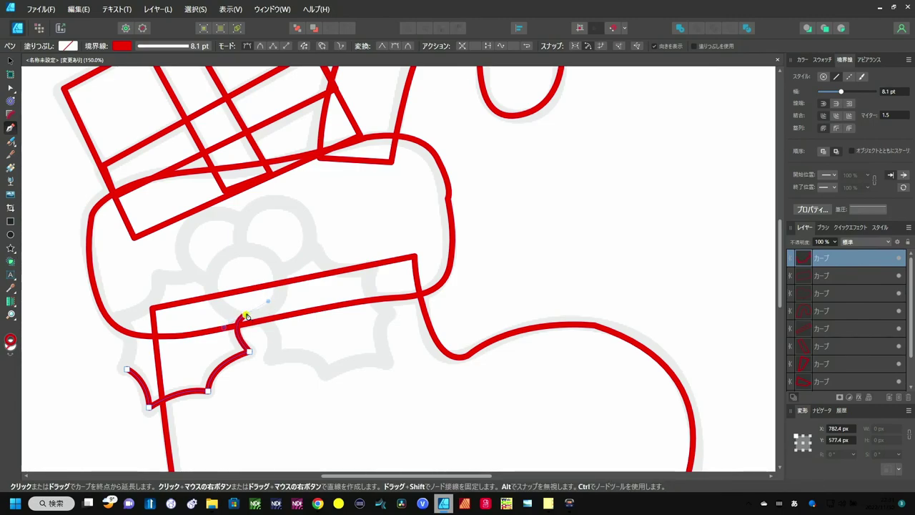
Trace the leaf's top and left edges with sharp tips and close it
left_click(246, 315)
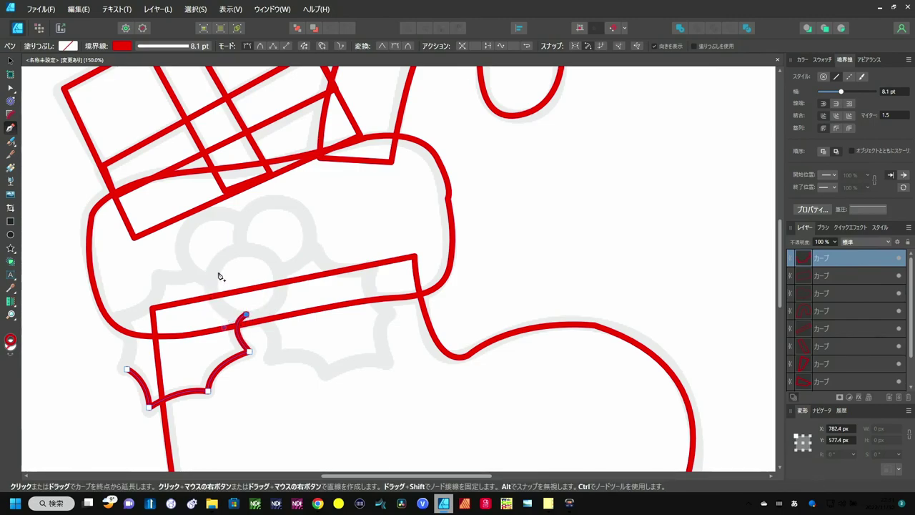
left_click_drag(218, 272, 229, 232)
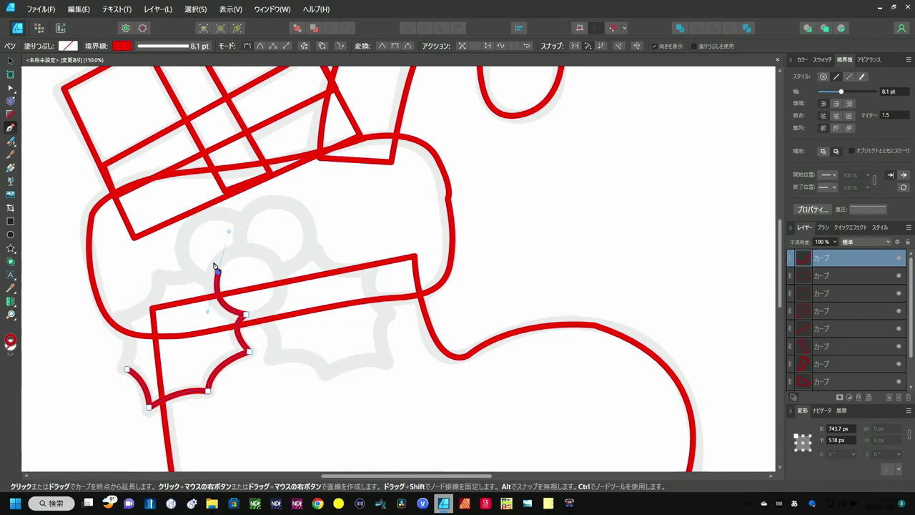
left_click(217, 272)
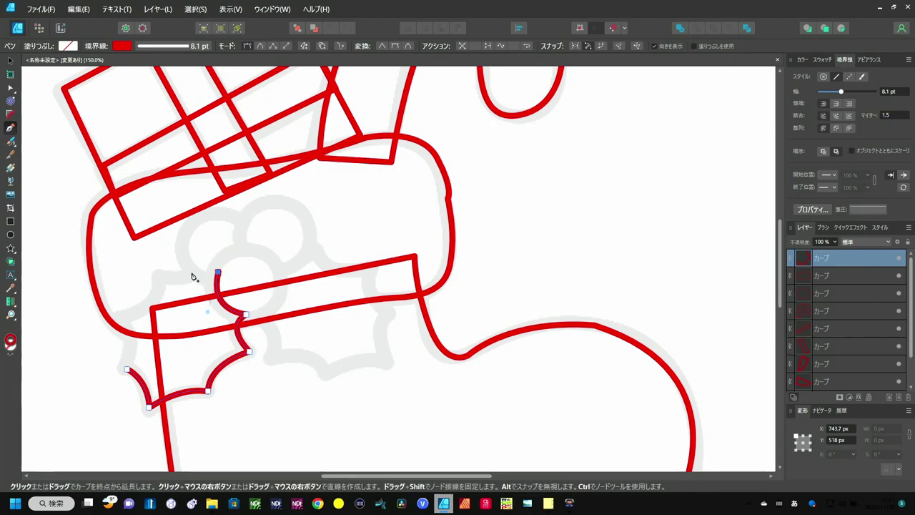
left_click_drag(162, 279, 145, 277)
left_click_drag(144, 277, 140, 267)
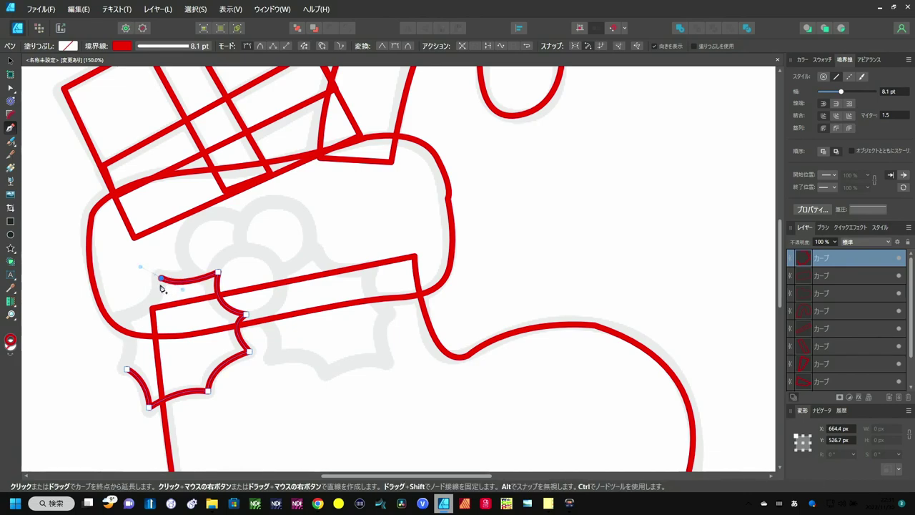
left_click(161, 279)
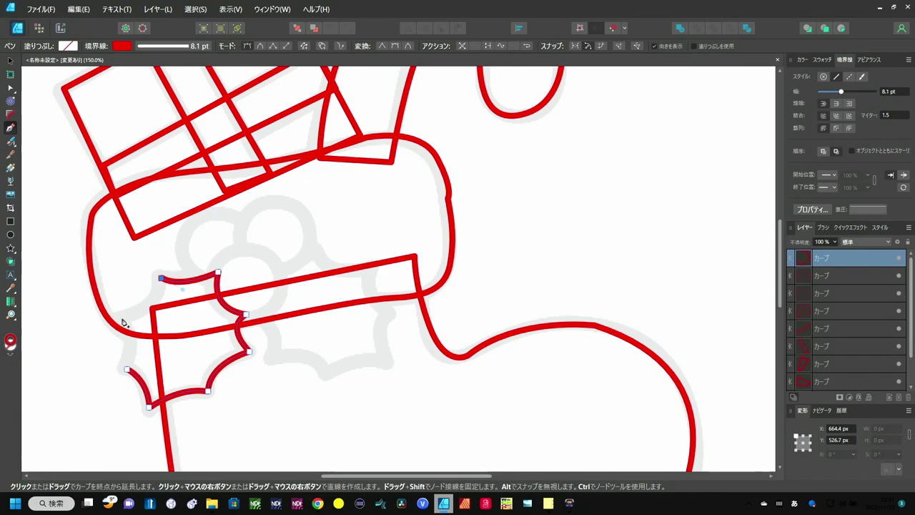
mouse_move(123, 320)
left_mouse_down()
mouse_move(103, 317)
mouse_move(93, 329)
left_mouse_up()
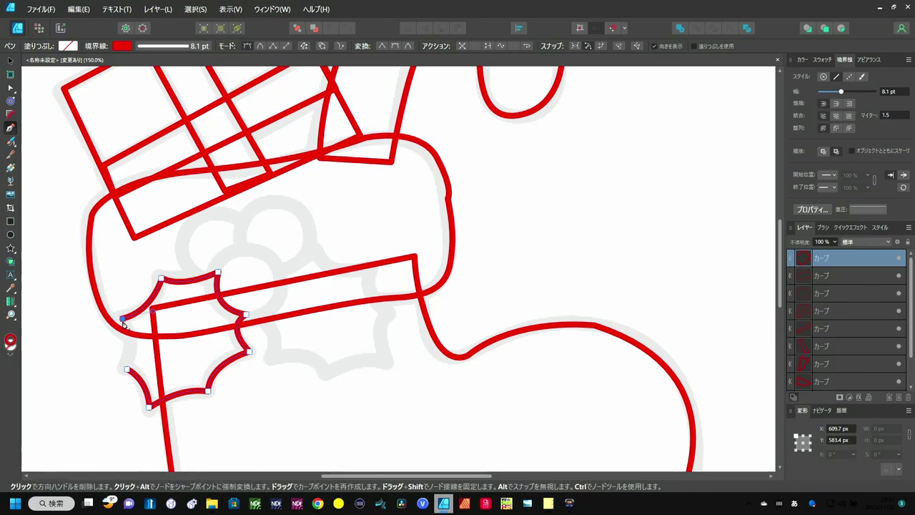
left_click(123, 320)
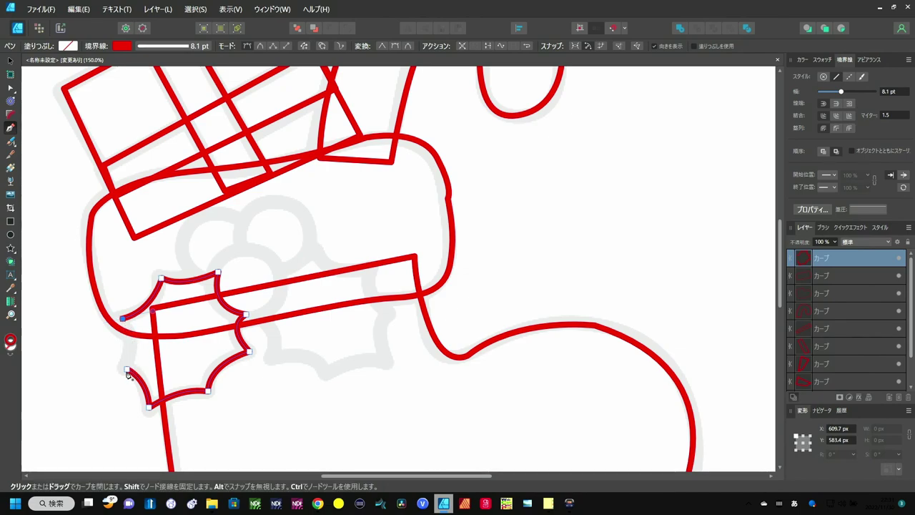
left_click_drag(126, 371, 115, 402)
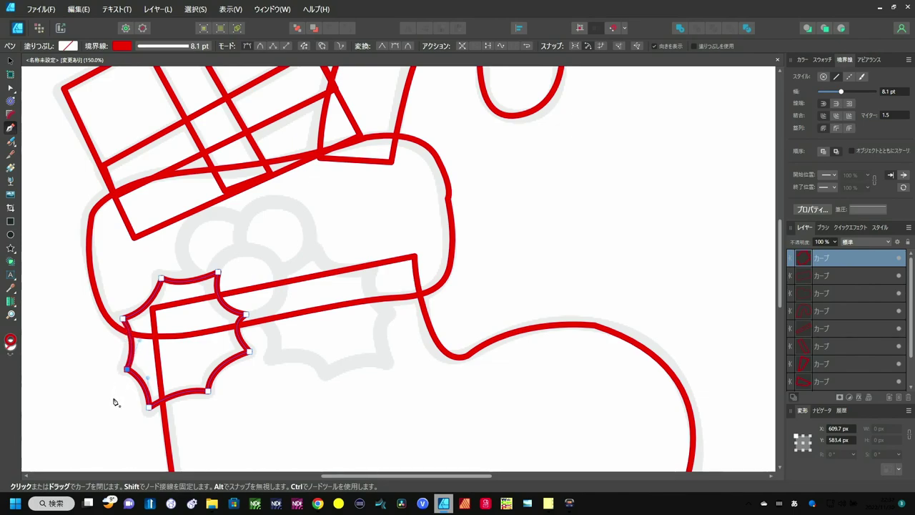
left_click_drag(114, 402, 113, 403)
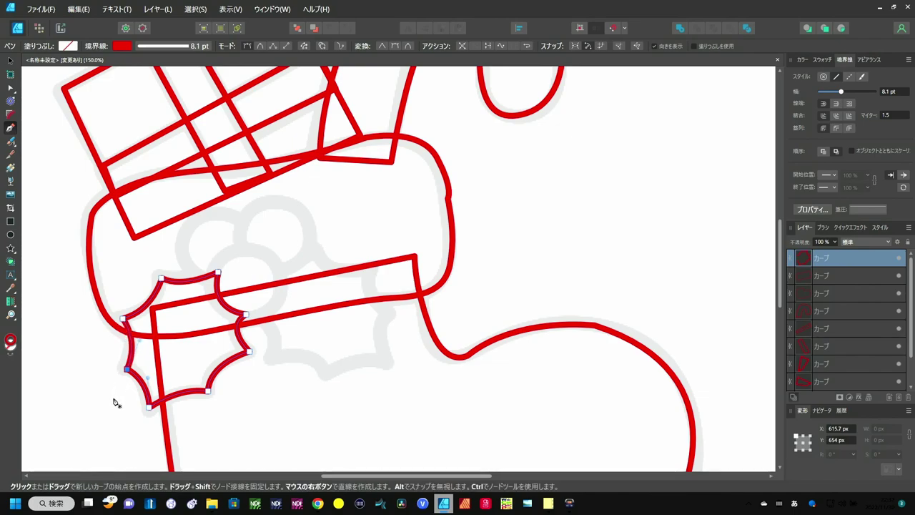
Start a second holly leaf, curving its left edge down into the bottom scallops
left_click(314, 251)
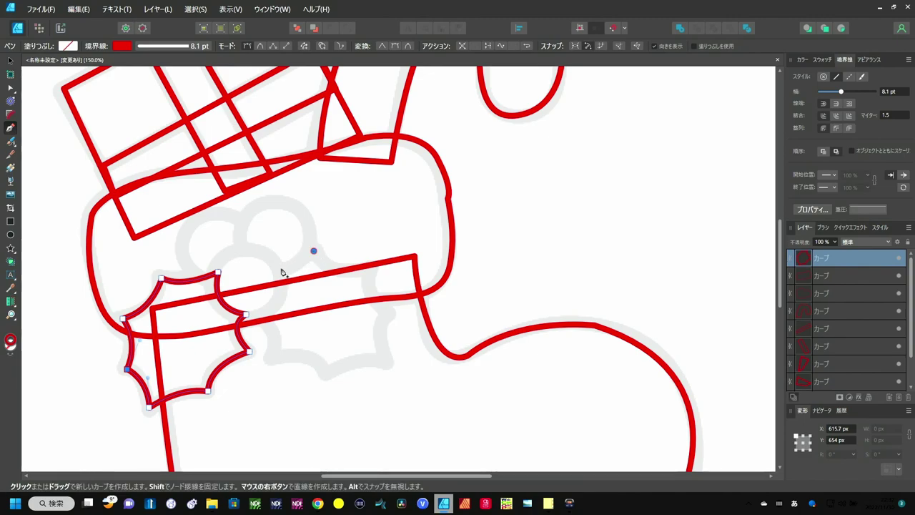
left_click_drag(279, 269, 261, 269)
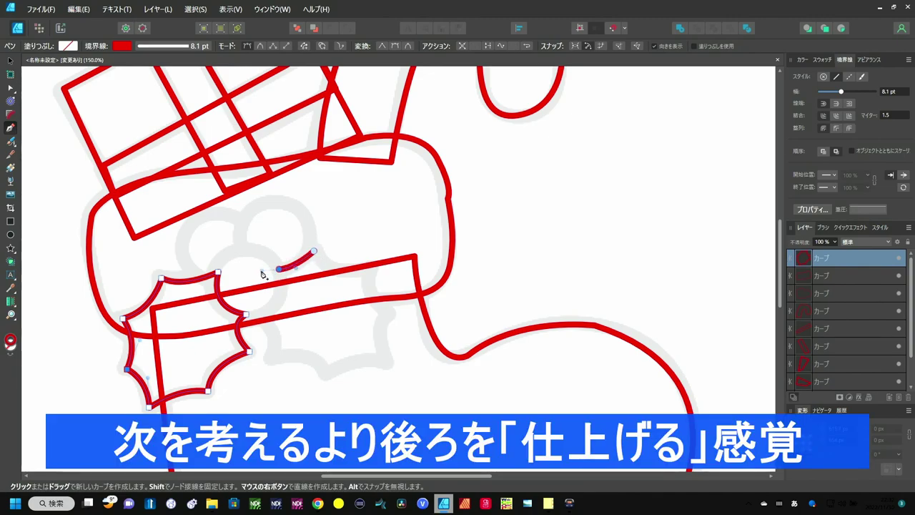
left_click_drag(261, 311, 218, 337)
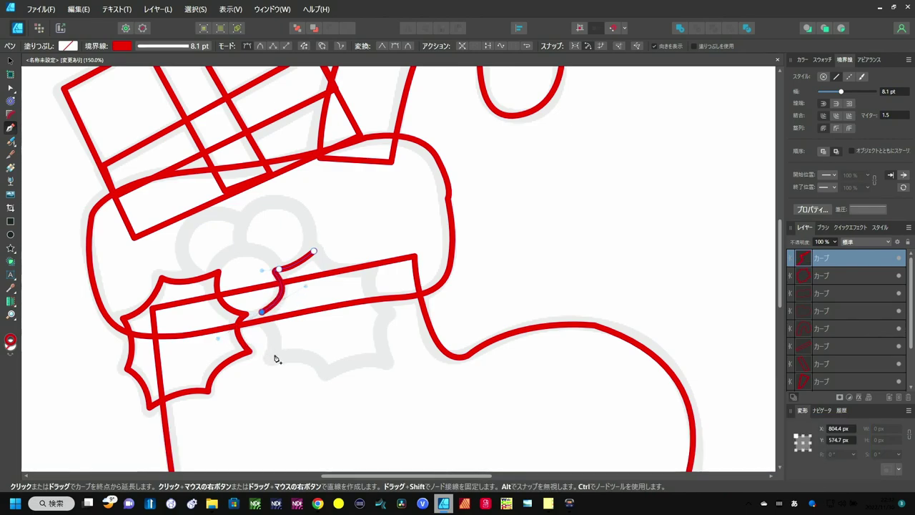
left_click(265, 311)
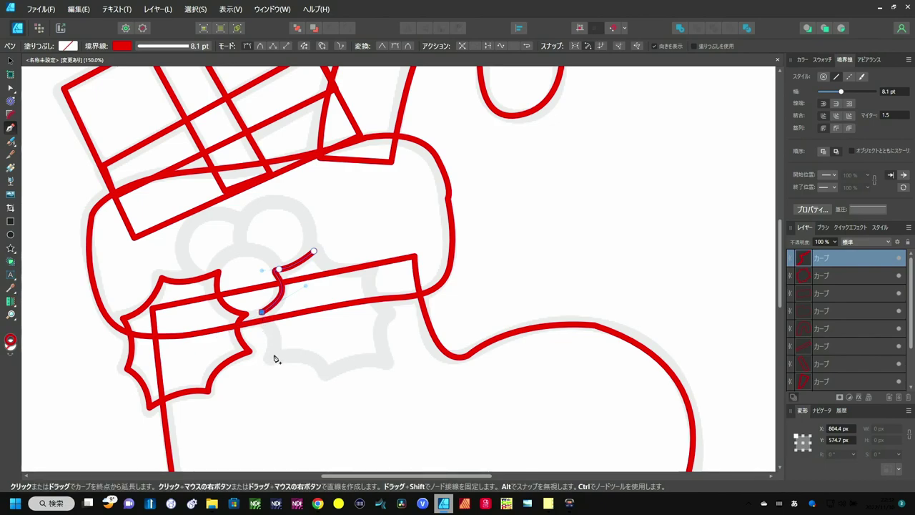
left_click_drag(275, 356, 266, 377)
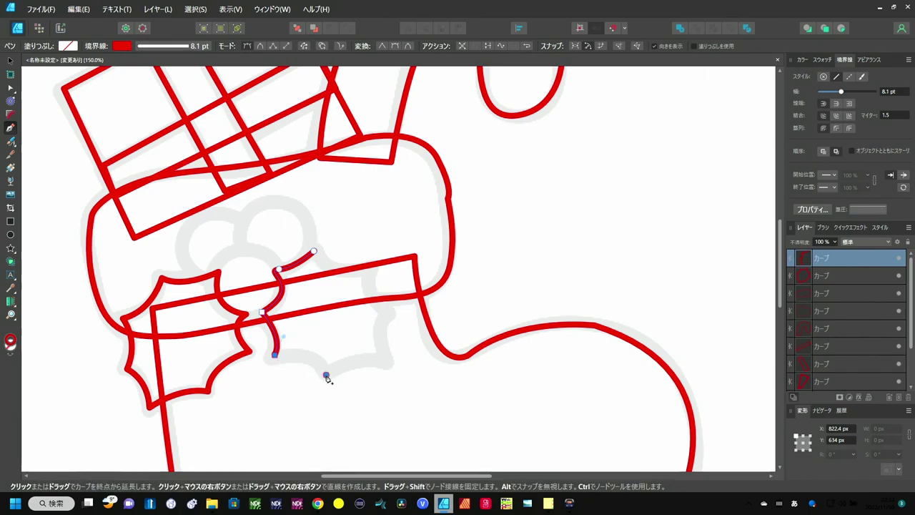
left_click_drag(327, 375, 343, 399)
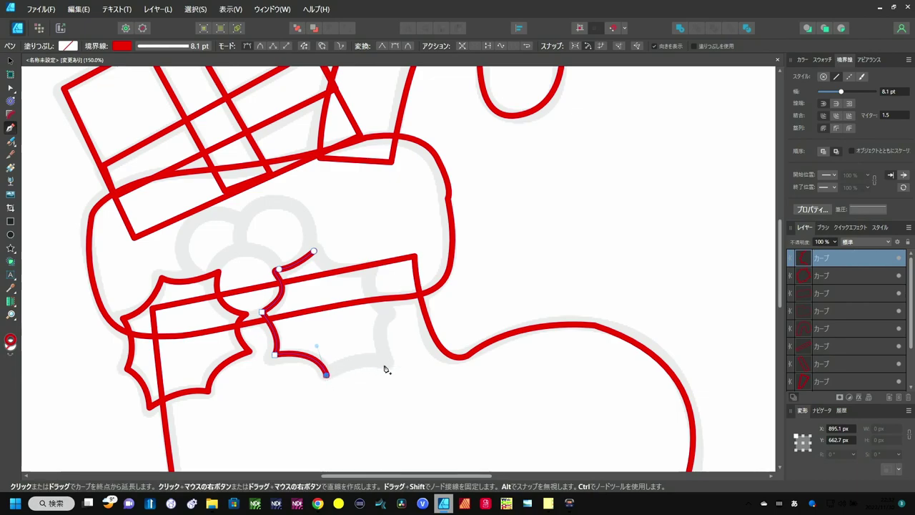
Trace the second leaf's right edge with sharp tips and close it at the start node
mouse_move(384, 360)
left_mouse_down()
mouse_move(404, 372)
mouse_move(424, 366)
left_mouse_up()
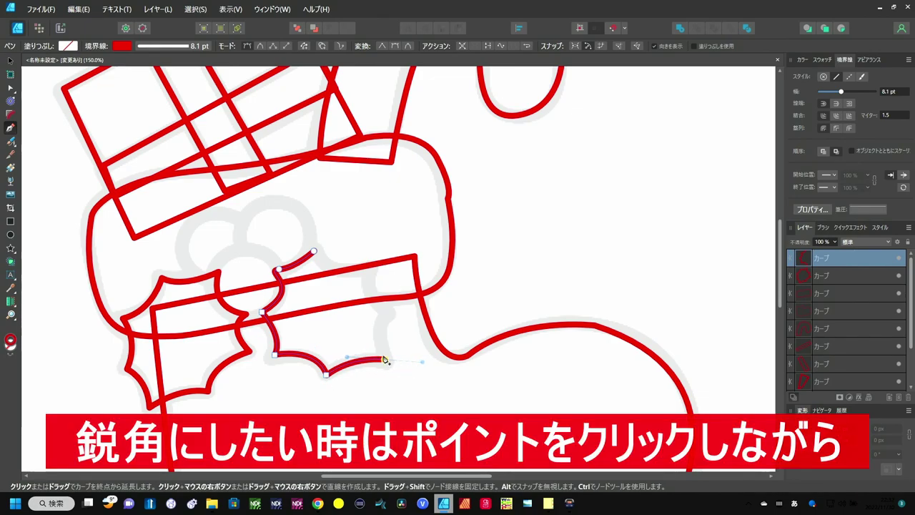
left_click(386, 360)
left_click_drag(390, 313, 413, 309)
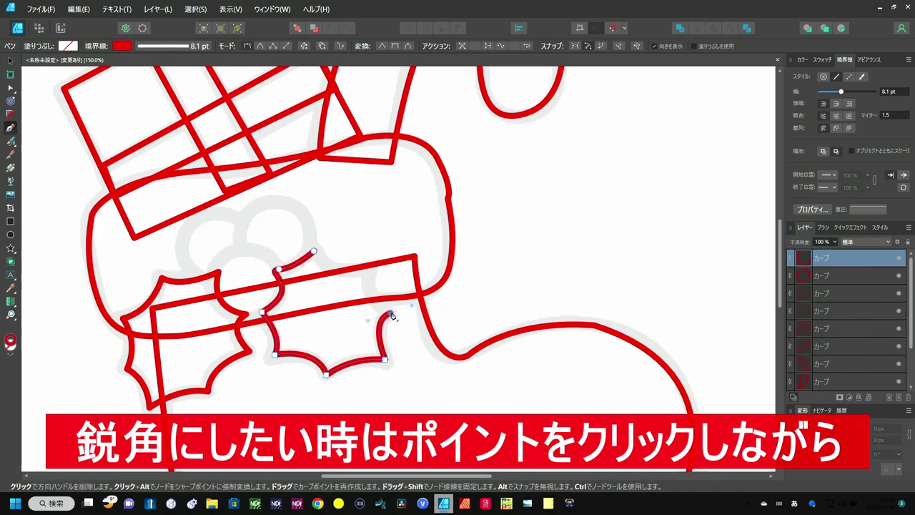
left_click(390, 313)
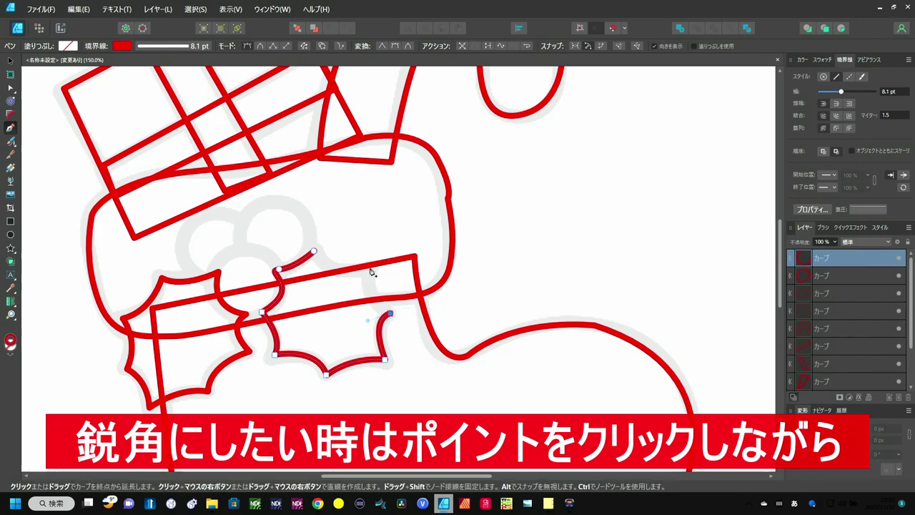
left_click_drag(370, 269, 377, 243)
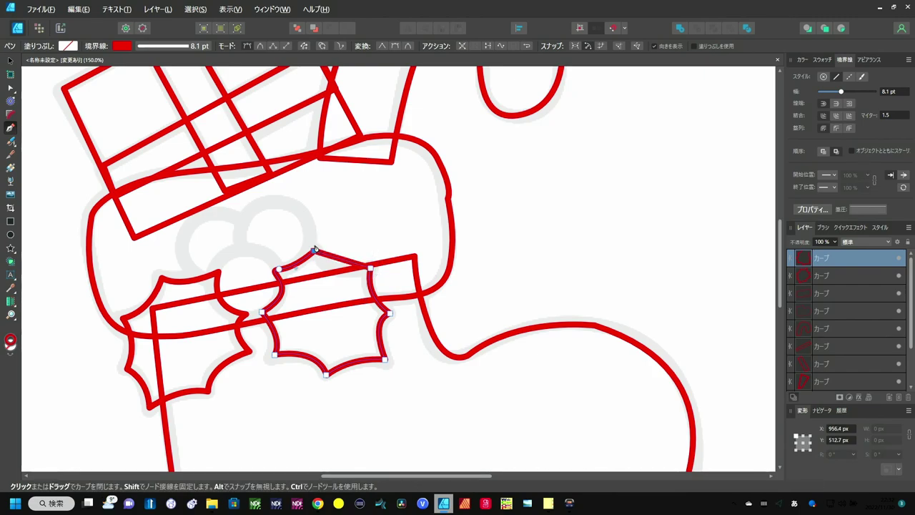
left_click_drag(313, 251, 308, 224)
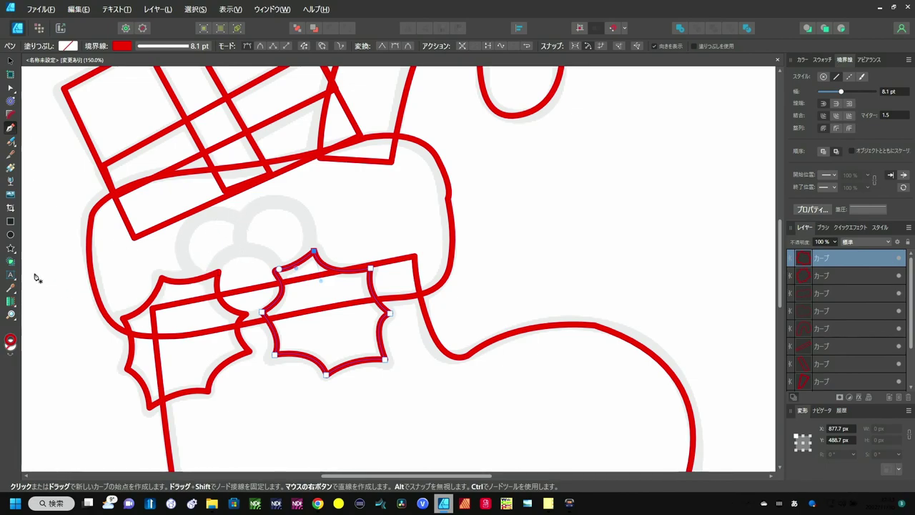
Draw a berry circle, resize it, and duplicate it into a cluster of three berries
left_click(11, 234)
left_click_drag(176, 208, 255, 278)
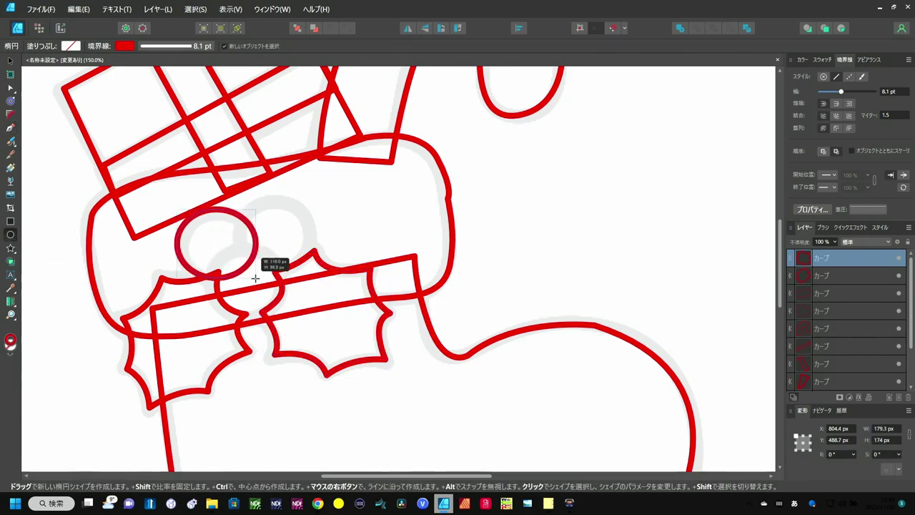
left_click_drag(255, 279, 254, 278)
left_click(10, 60)
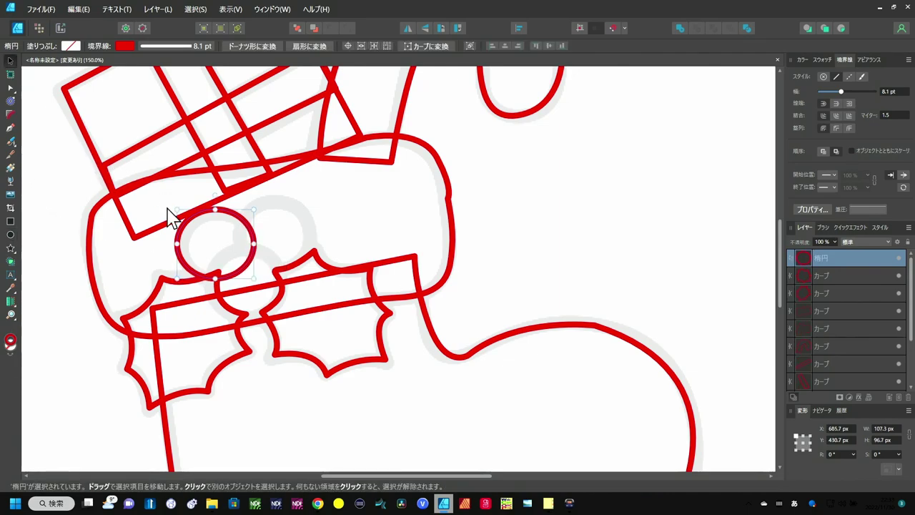
left_click_drag(177, 209, 181, 214)
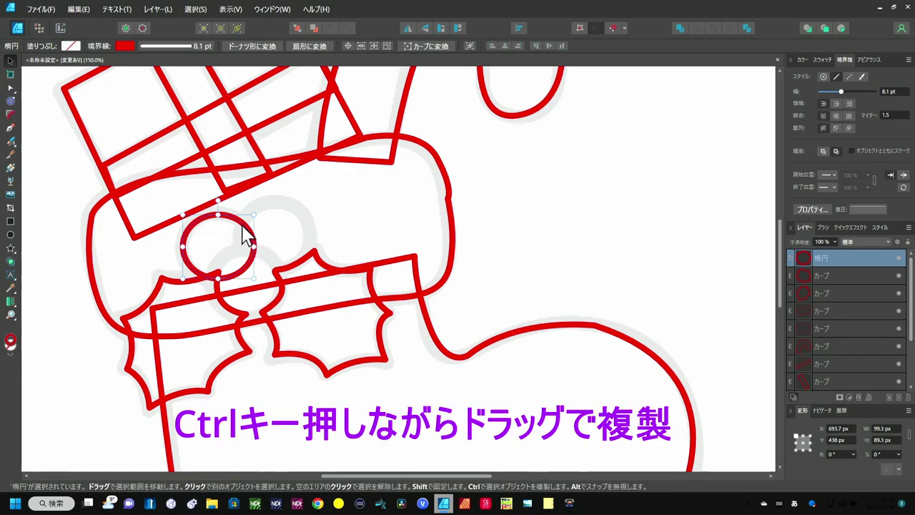
mouse_move(243, 232)
left_mouse_down()
mouse_move(300, 223)
mouse_move(300, 215)
mouse_move(261, 274)
left_mouse_up()
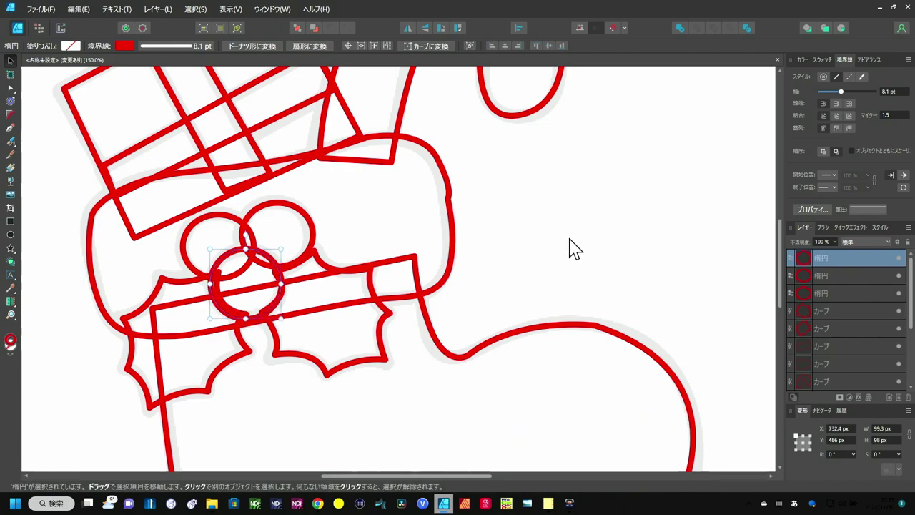
key("ctrl+0")
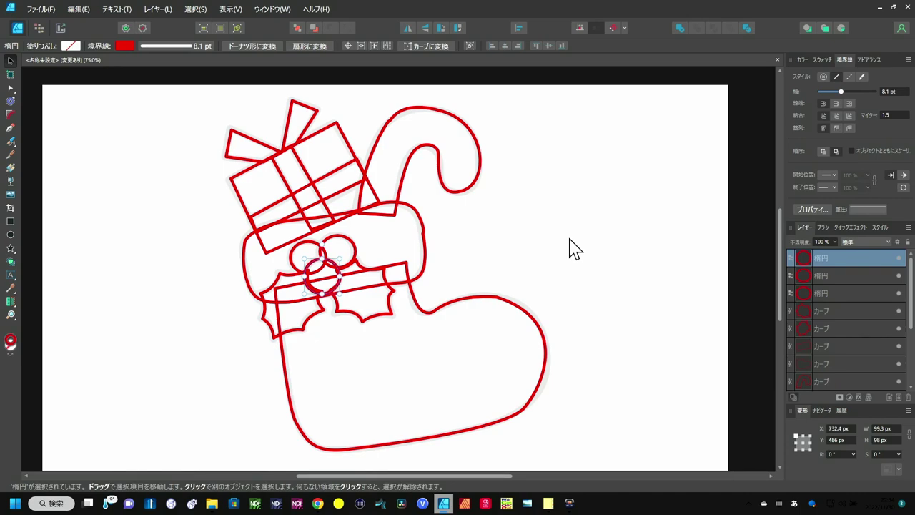
Give the candy cane a yellow swatch fill, then select the boot outline
left_click(466, 192)
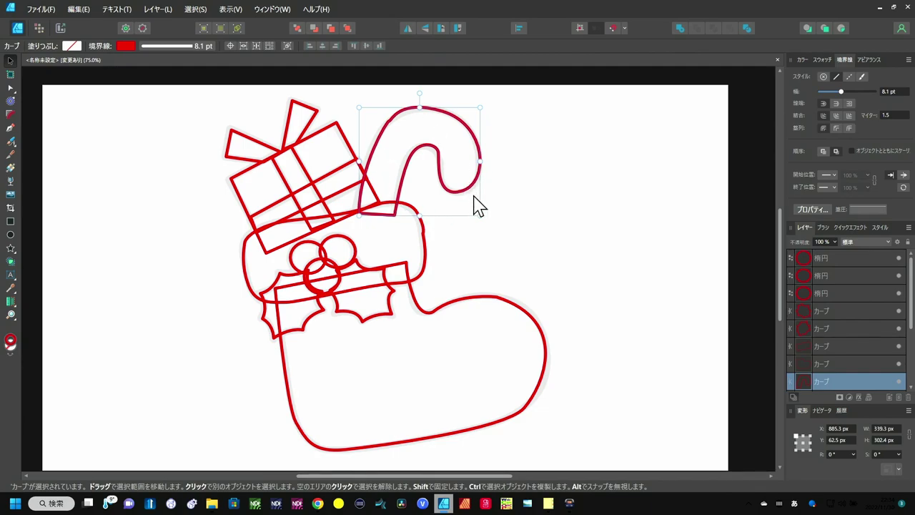
left_click(821, 60)
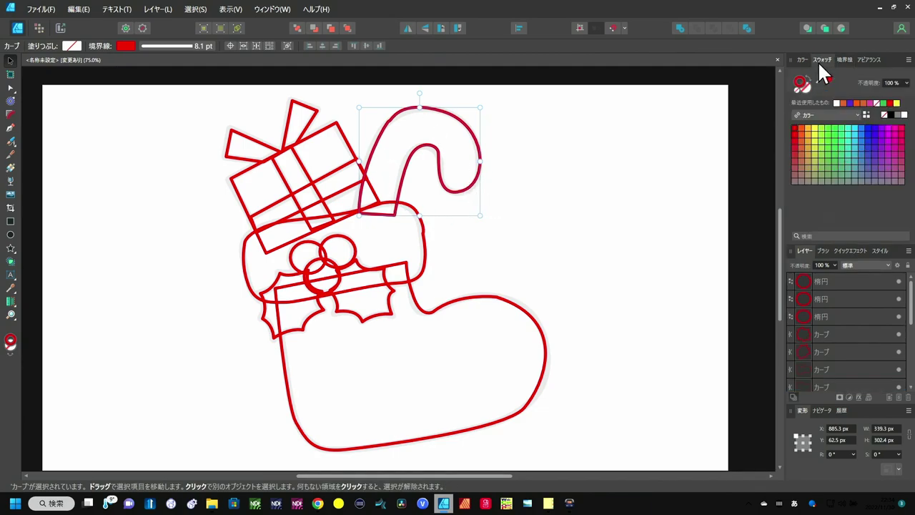
left_click(814, 134)
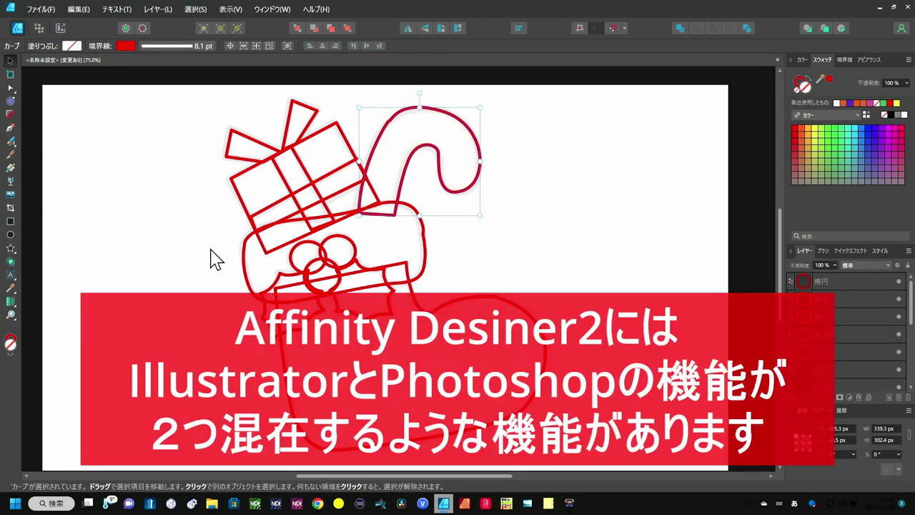
left_click(299, 442)
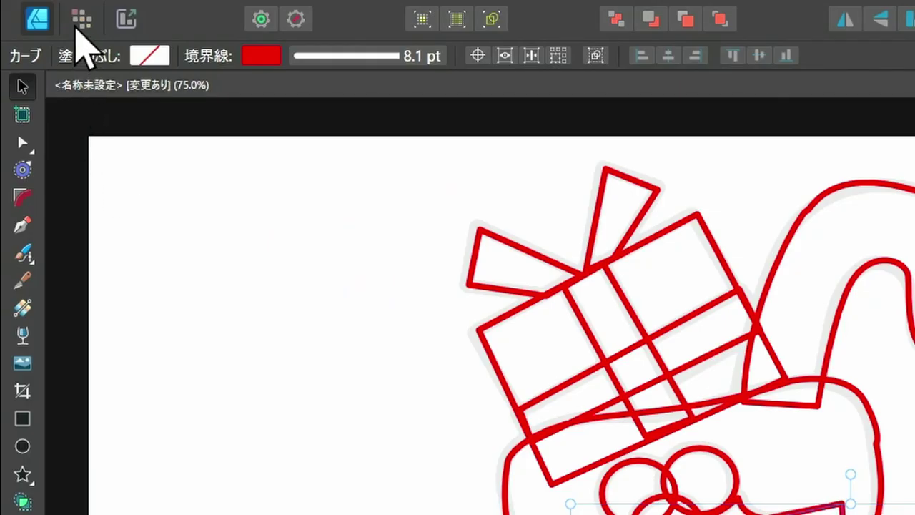
Switch to the Pixel Persona and choose the Paint Brush tool
left_click(76, 23)
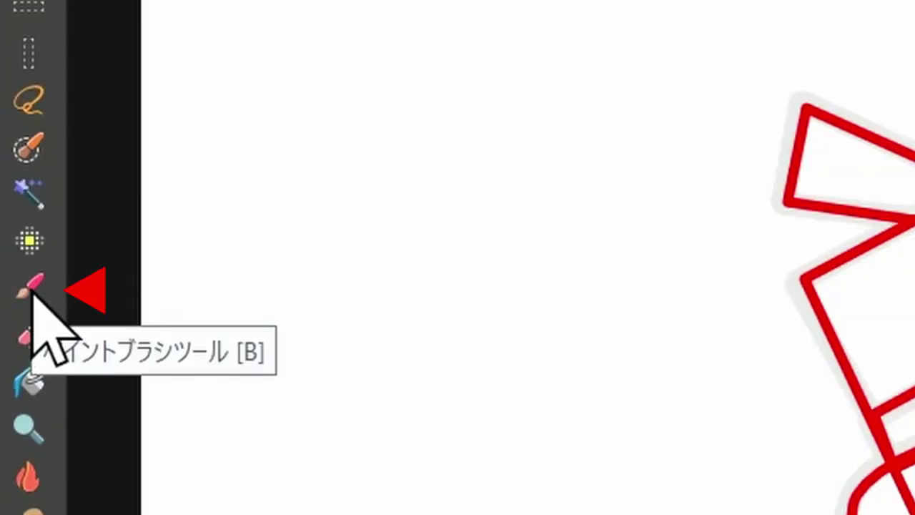
left_click(32, 297)
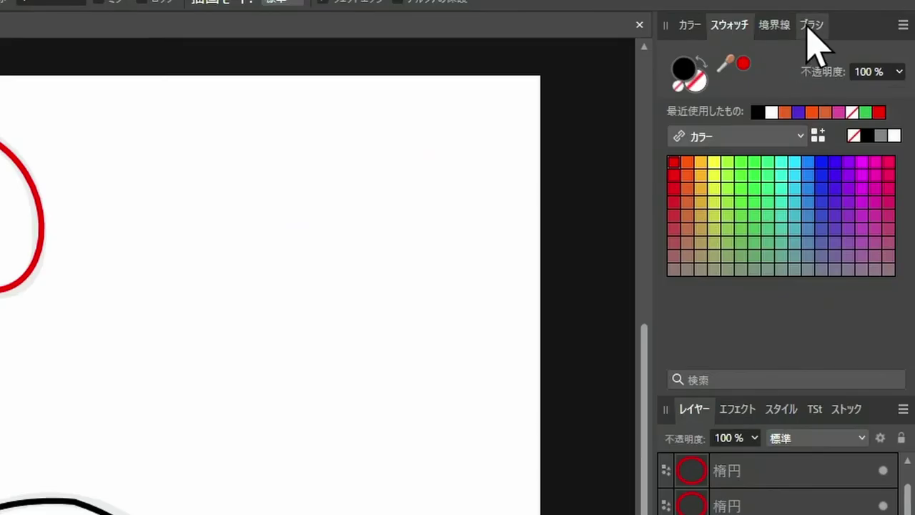
Paint rough black texture over the stocking's foot with the second Acrylic brush preset
left_click(812, 25)
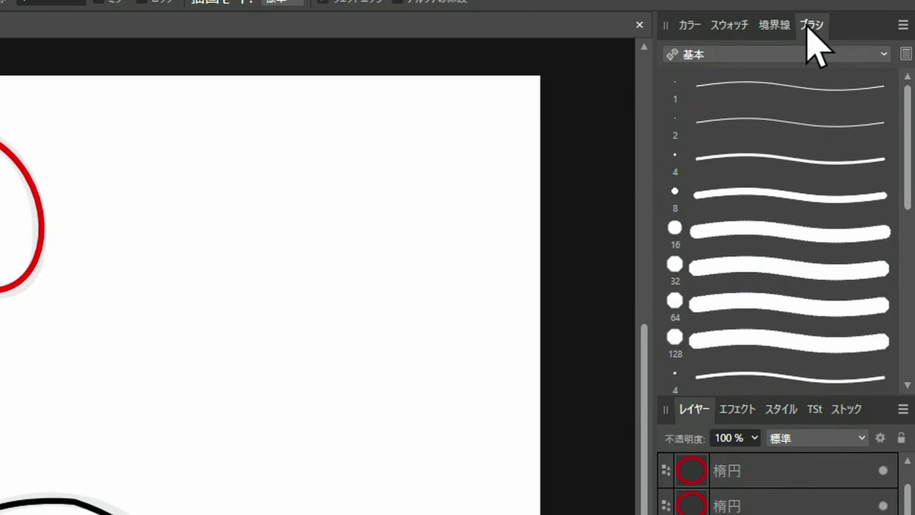
left_click(765, 56)
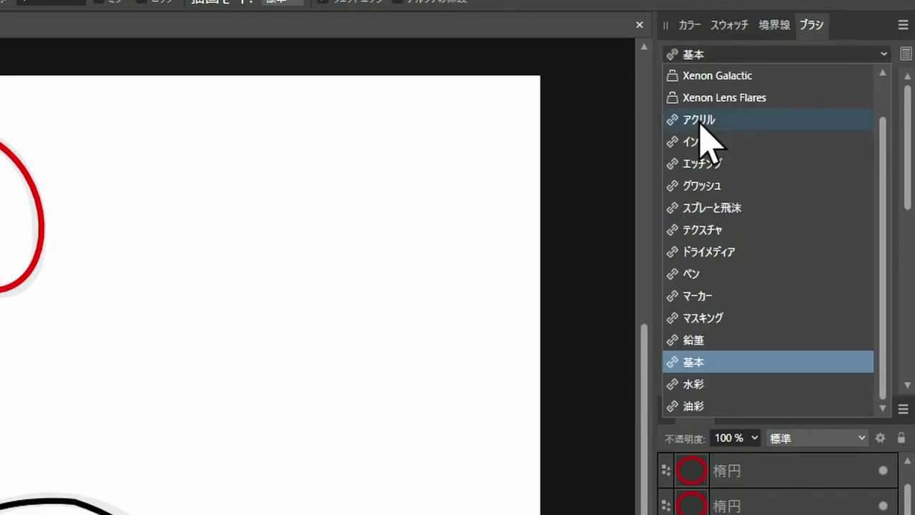
left_click(701, 122)
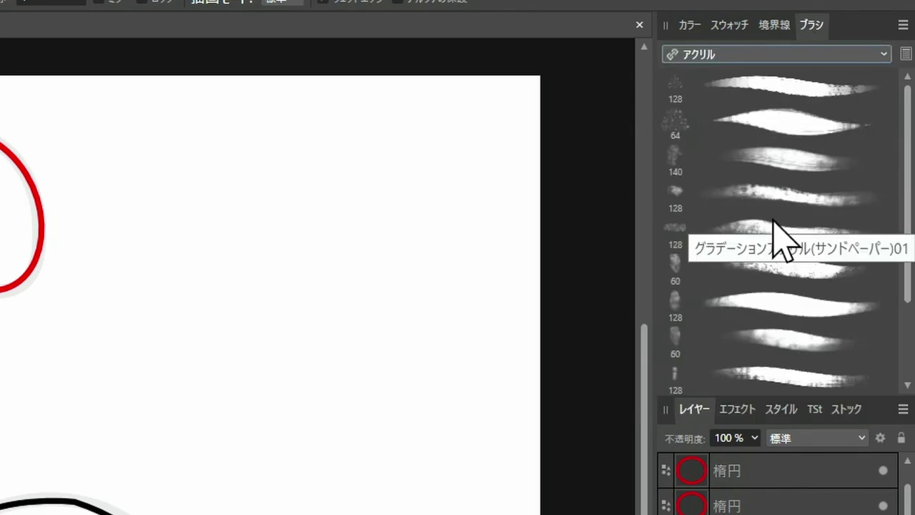
left_click(788, 123)
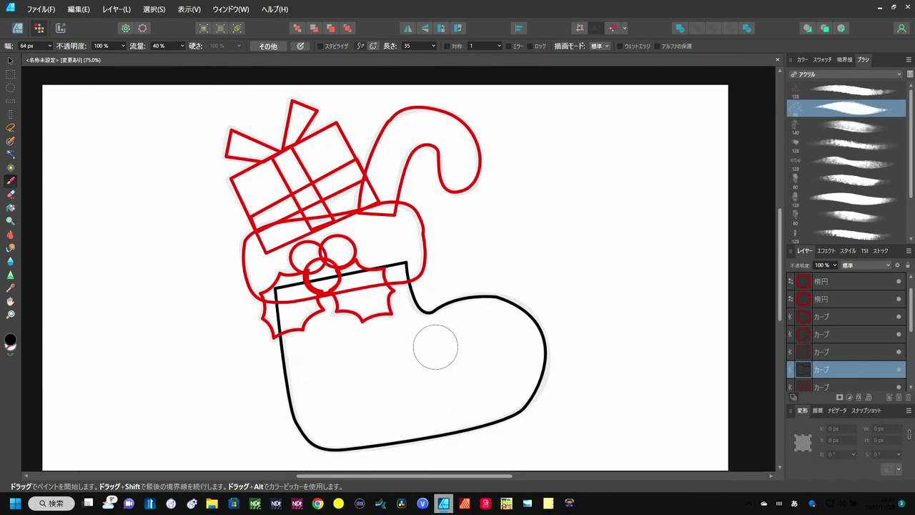
mouse_move(435, 345)
left_mouse_down()
mouse_move(421, 384)
mouse_move(439, 415)
mouse_move(514, 418)
mouse_move(529, 361)
mouse_move(501, 352)
mouse_move(474, 322)
mouse_move(446, 409)
mouse_move(394, 408)
mouse_move(351, 363)
mouse_move(286, 374)
mouse_move(382, 382)
mouse_move(344, 408)
mouse_move(394, 434)
mouse_move(302, 429)
mouse_move(310, 379)
mouse_move(295, 292)
mouse_move(286, 315)
mouse_move(408, 286)
mouse_move(378, 337)
mouse_move(390, 339)
mouse_move(440, 296)
mouse_move(378, 265)
mouse_move(348, 273)
mouse_move(354, 279)
left_mouse_up()
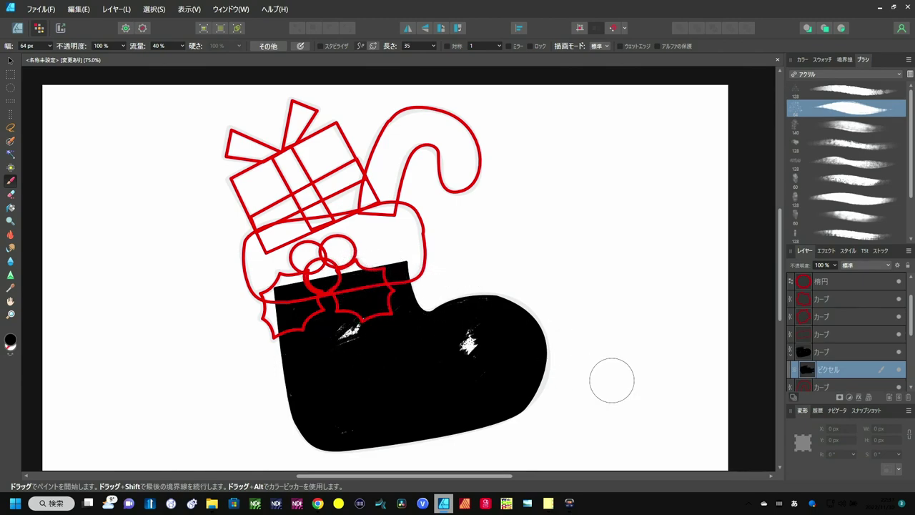
Erase rough white patches from the black stocking with an acrylic eraser at 40% flow
left_click(11, 194)
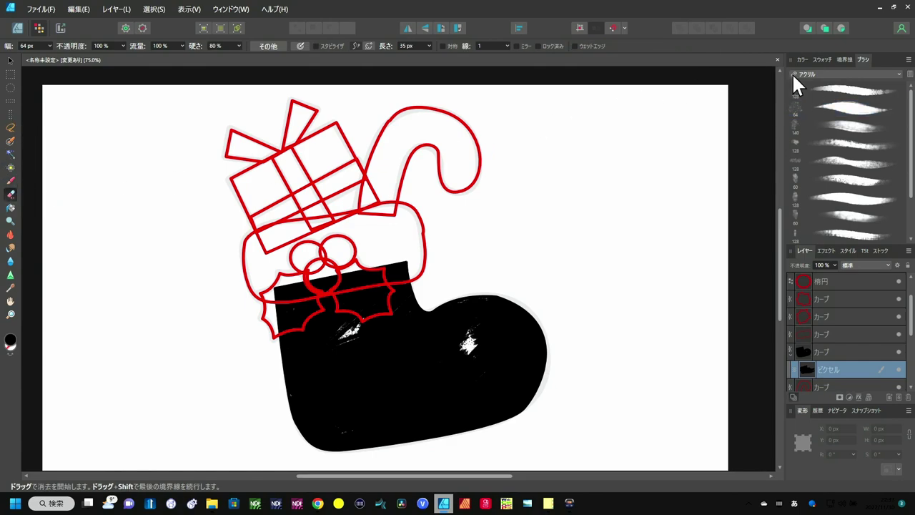
left_click(864, 109)
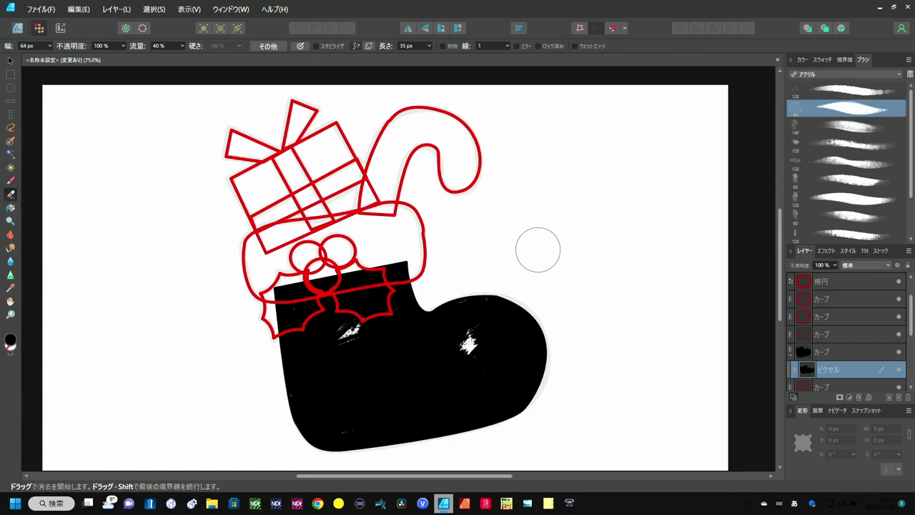
mouse_move(517, 380)
left_mouse_down()
mouse_move(522, 316)
mouse_move(505, 319)
left_mouse_up()
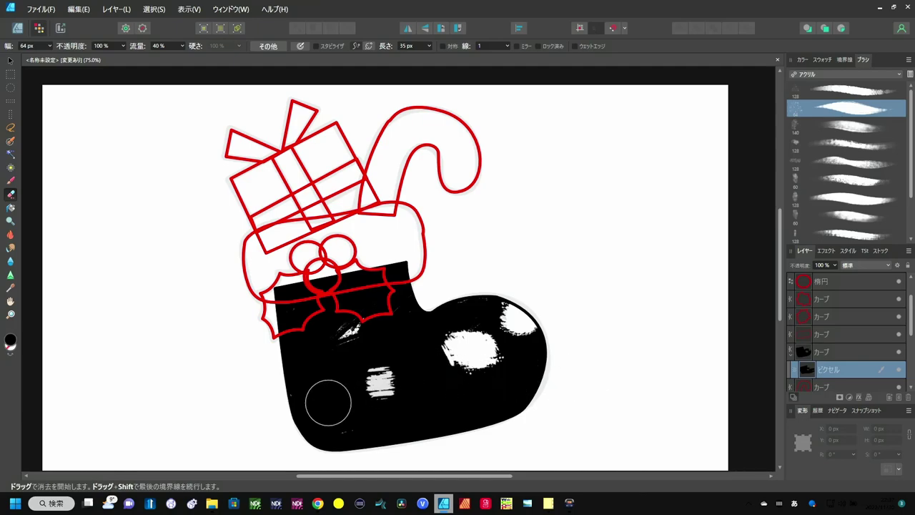
mouse_move(318, 418)
left_mouse_down()
mouse_move(302, 432)
mouse_move(307, 419)
mouse_move(340, 436)
left_mouse_up()
key("ctrl+z")
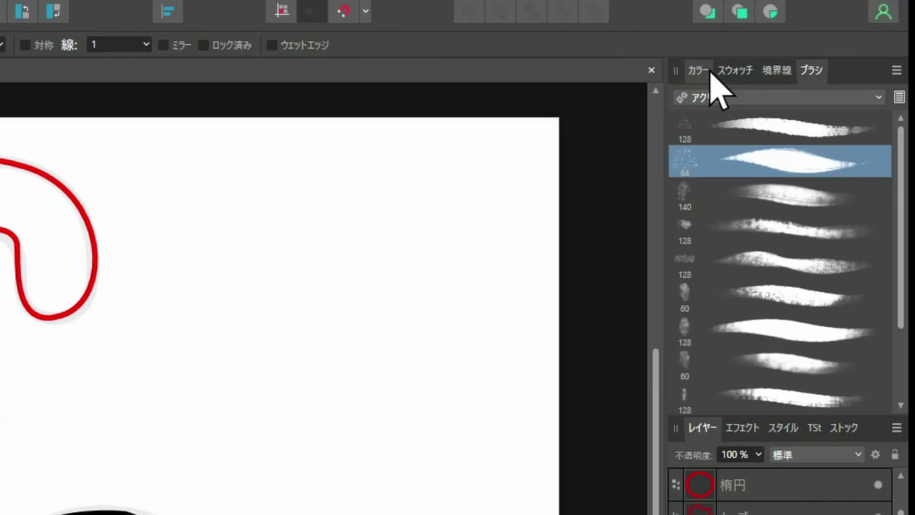
Set the colour to the yellow swatch and choose the 140 px acrylic brush
left_click(699, 70)
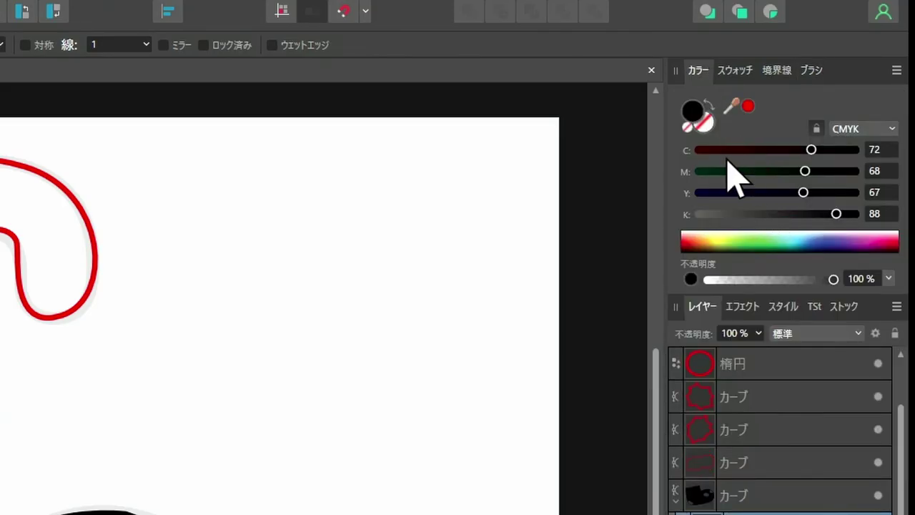
left_click(744, 68)
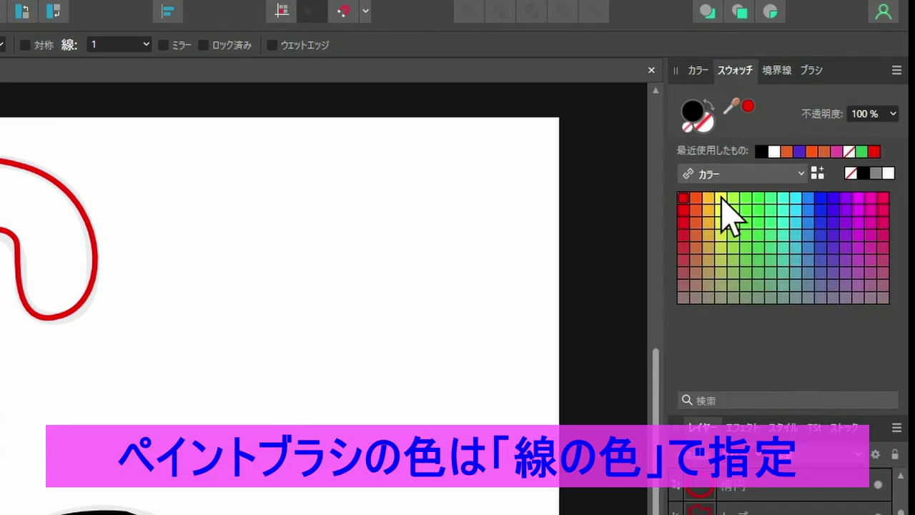
left_click(721, 198)
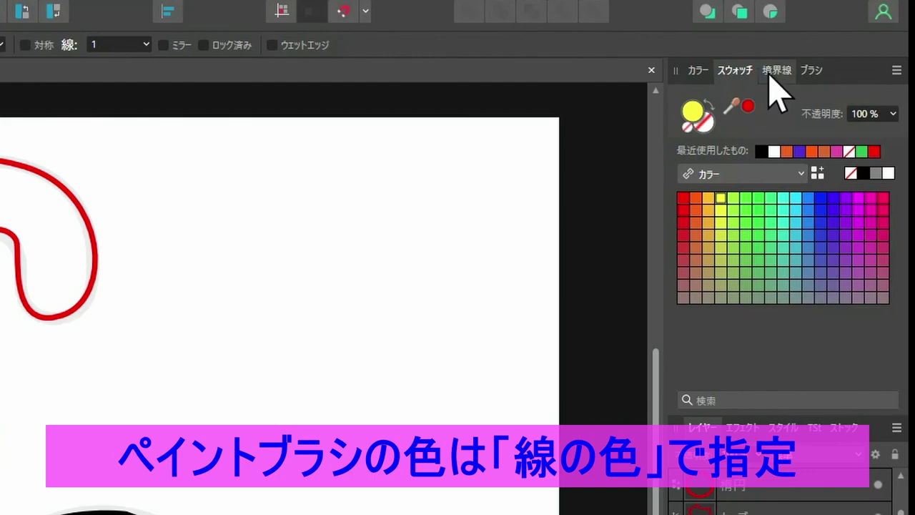
left_click(813, 70)
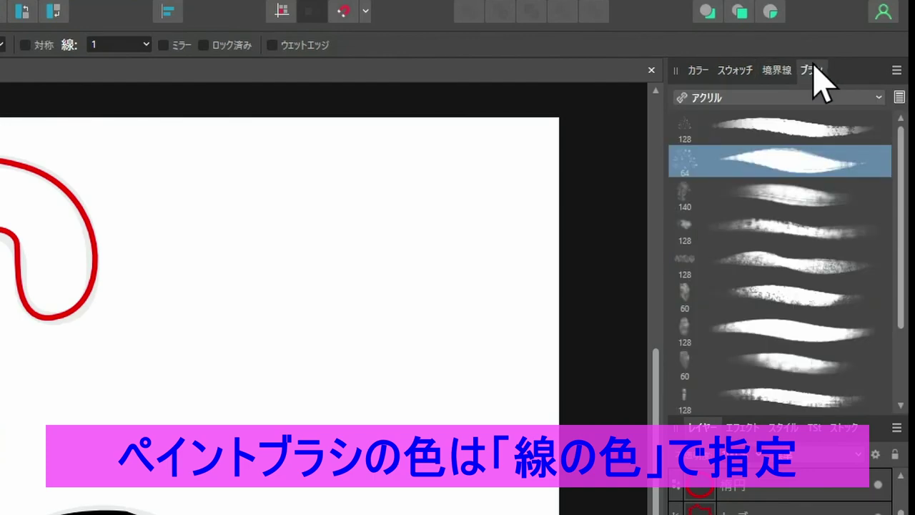
left_click(785, 200)
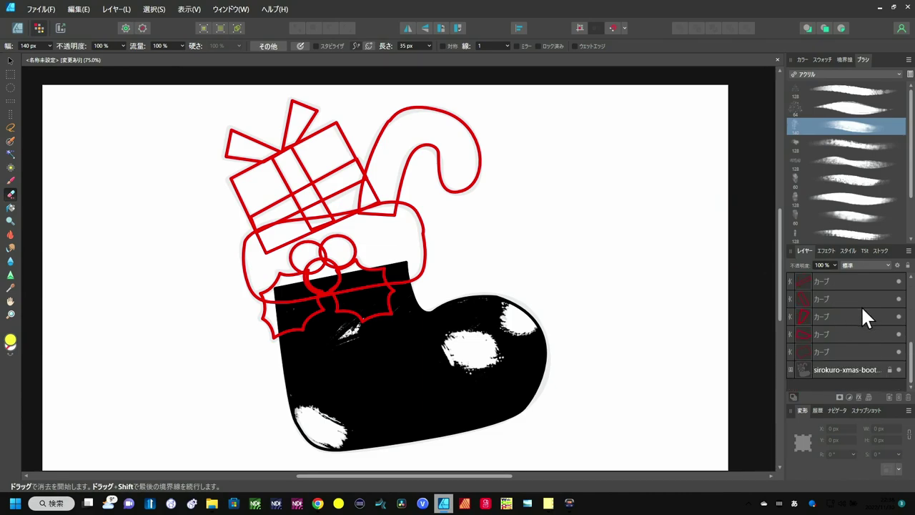
Paint the gift box solid yellow on a new pixel layer beneath its red outline
left_click(808, 309)
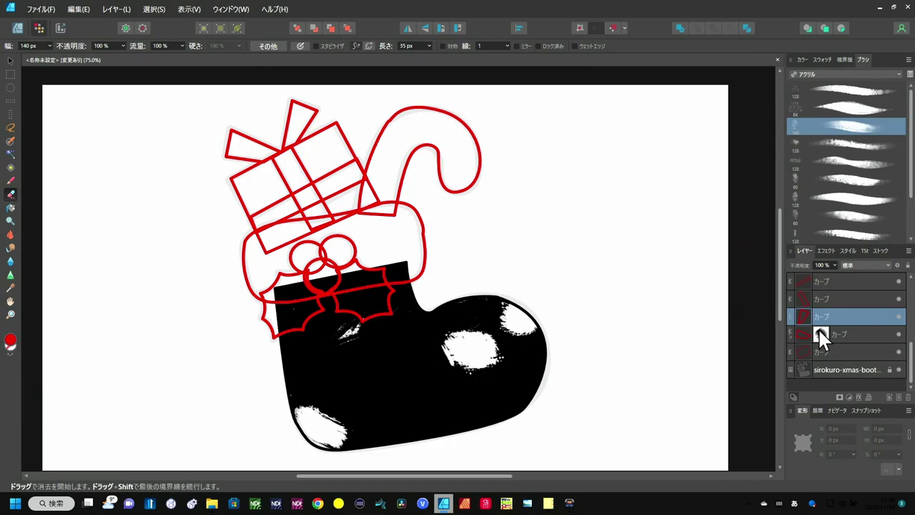
left_click(20, 27)
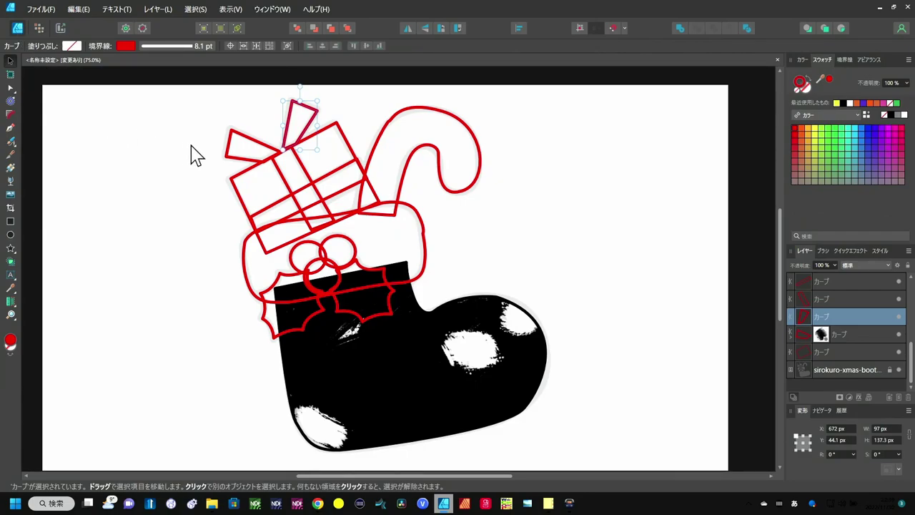
left_click(251, 247)
left_click(38, 27)
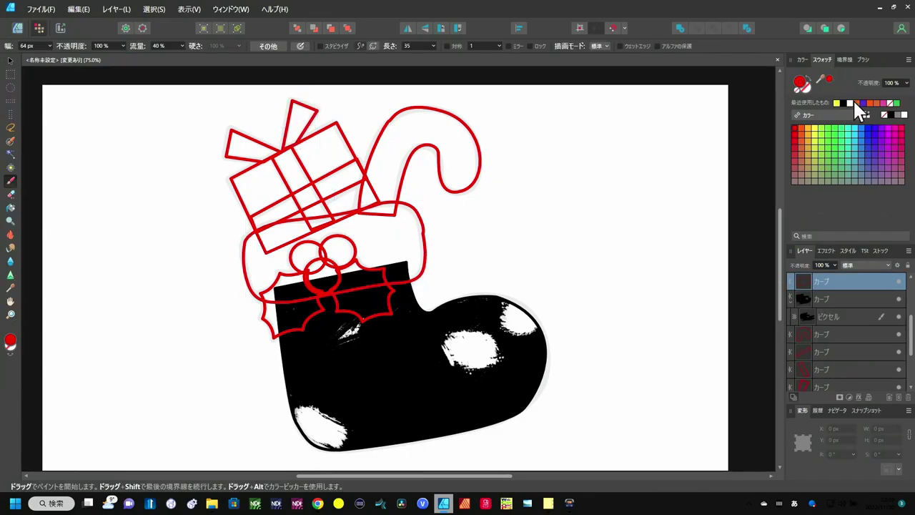
left_click(820, 132)
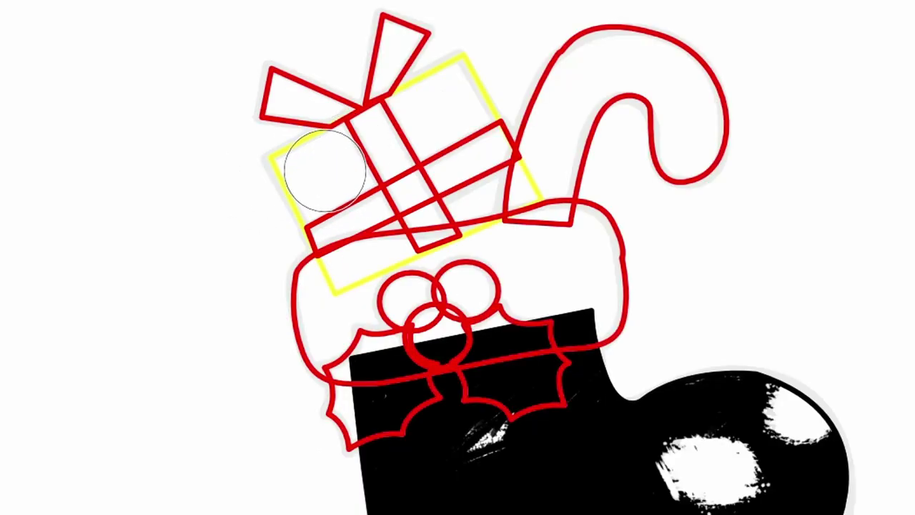
mouse_move(325, 172)
left_mouse_down()
mouse_move(301, 178)
mouse_move(421, 136)
mouse_move(367, 118)
mouse_move(431, 137)
mouse_move(453, 71)
mouse_move(461, 174)
mouse_move(478, 147)
mouse_move(491, 188)
mouse_move(419, 205)
mouse_move(344, 256)
mouse_move(379, 235)
mouse_move(339, 224)
mouse_move(349, 265)
left_mouse_up()
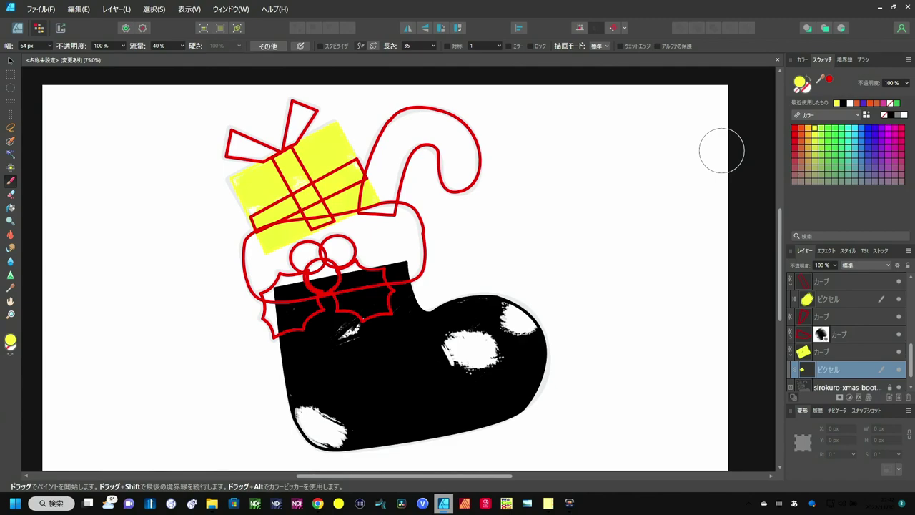
Paint the bow's left and top-right flaps red
key("x")
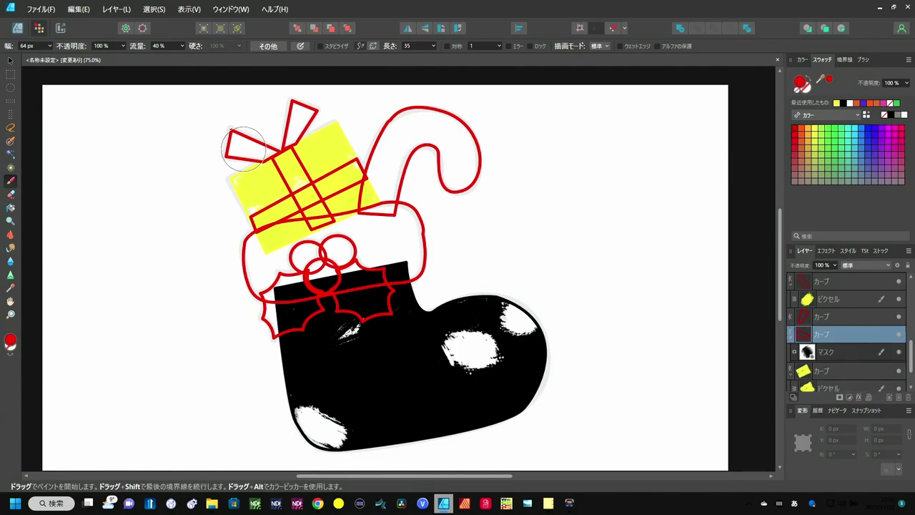
left_click_drag(224, 143, 290, 146)
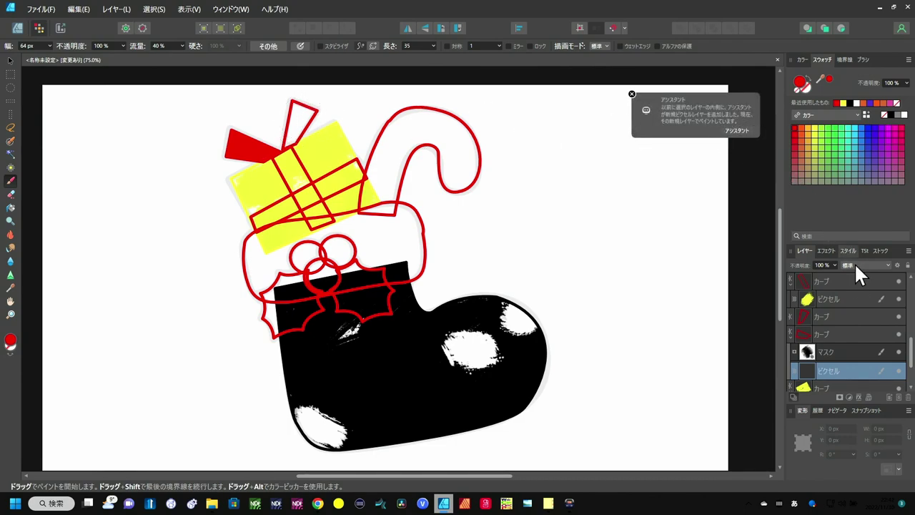
left_click(839, 315)
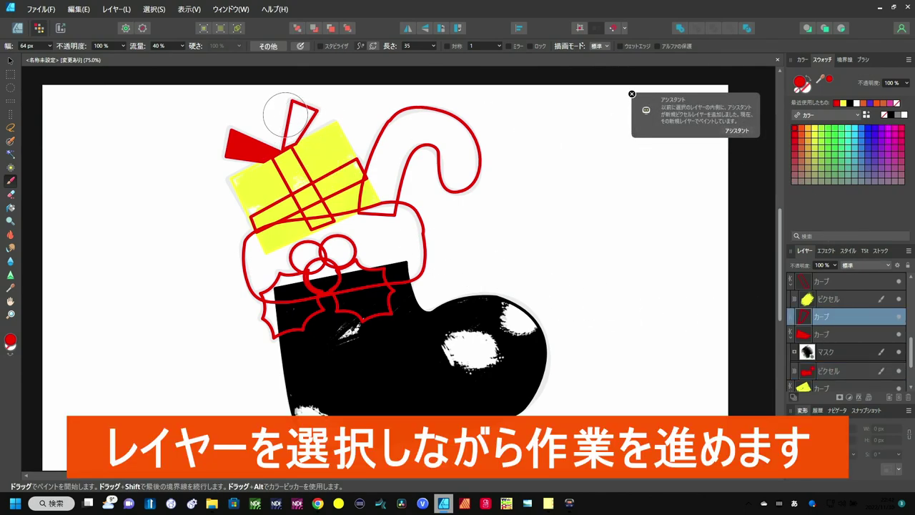
left_click_drag(295, 113, 301, 120)
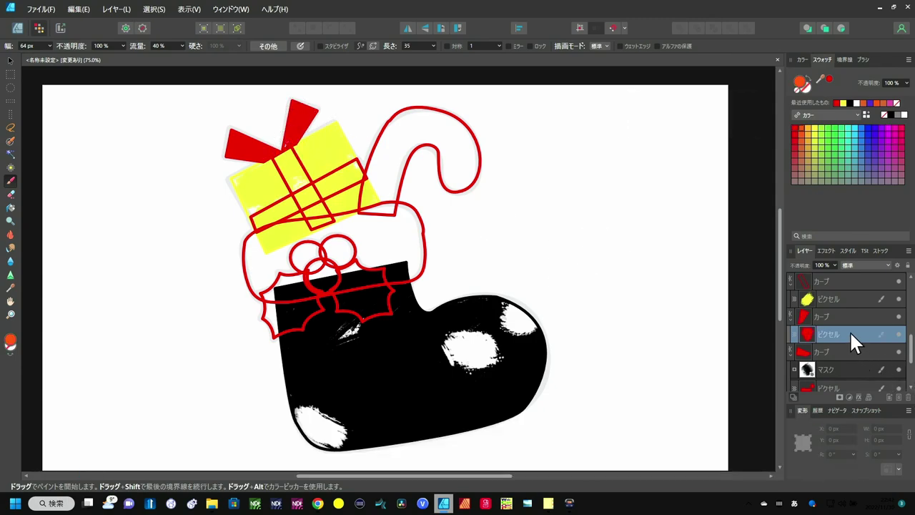
Paint the gift's vertical and lower ribbon bands orange
left_click(822, 282)
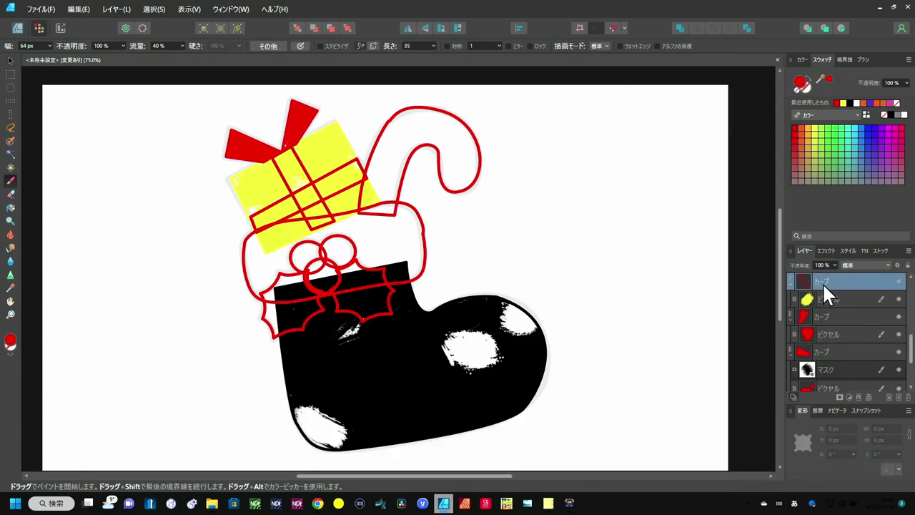
left_click_drag(282, 152, 323, 223)
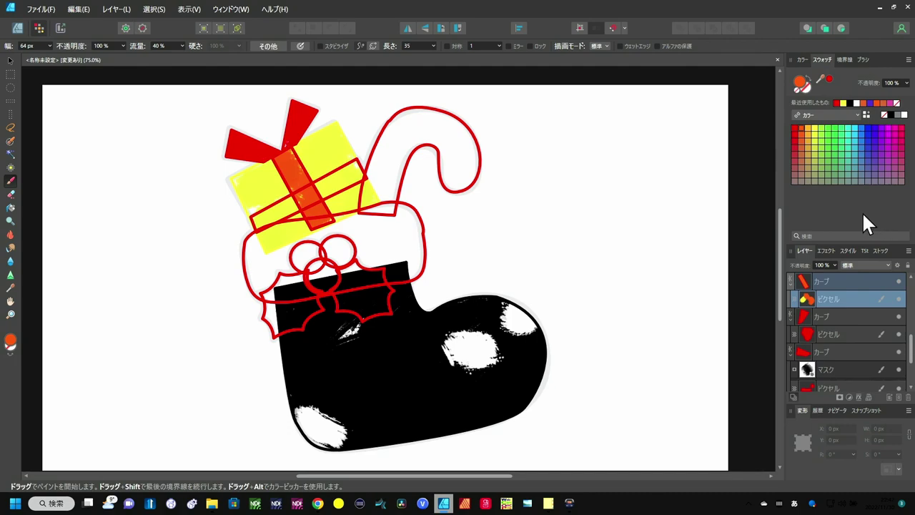
scroll(865, 282, "up", 2)
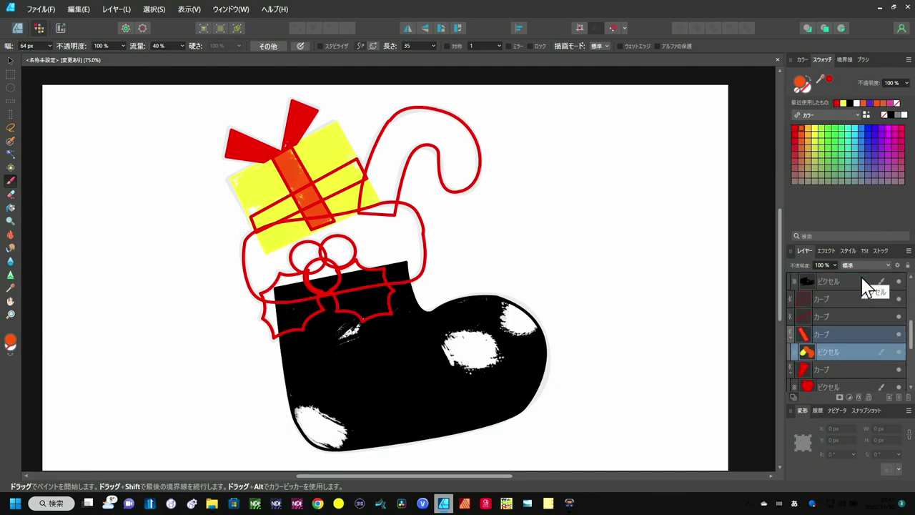
left_click(863, 316)
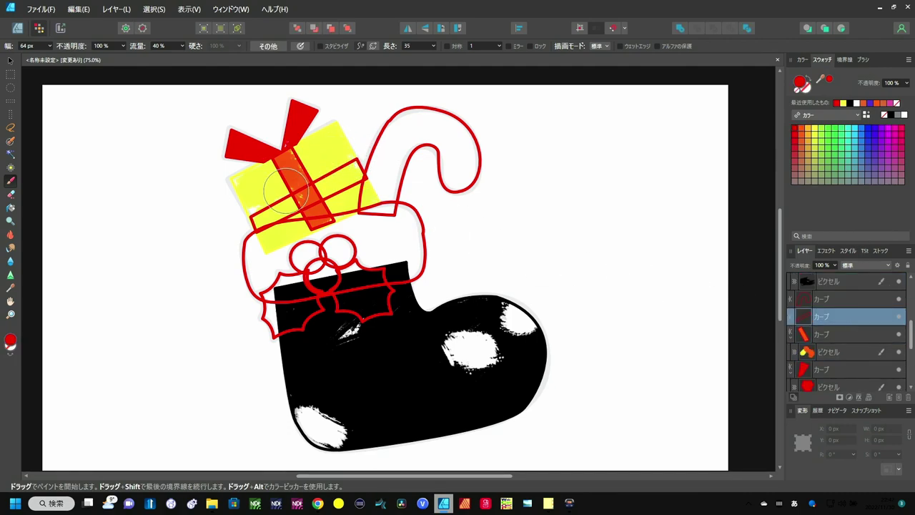
left_click_drag(254, 215, 353, 178)
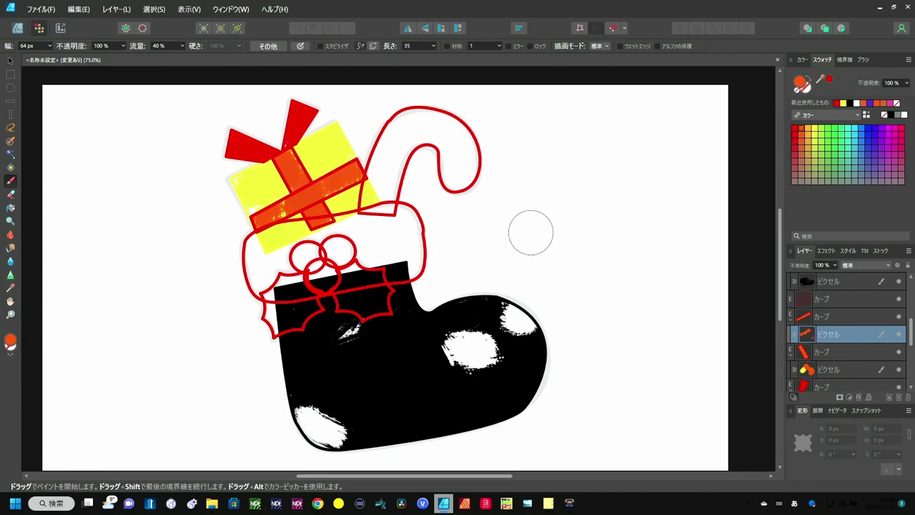
mouse_move(831, 162)
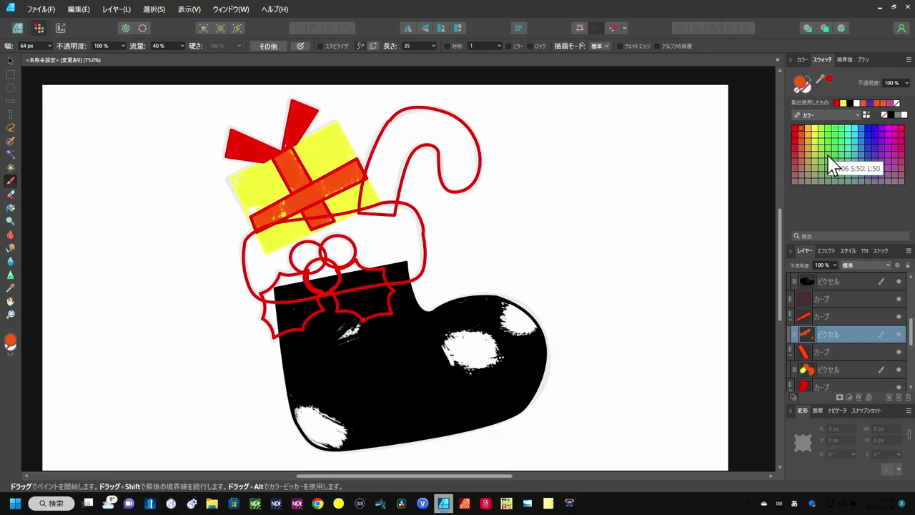
Fill the candy cane, including its hook, with mustard orange on its own pixel layer
left_click(843, 296)
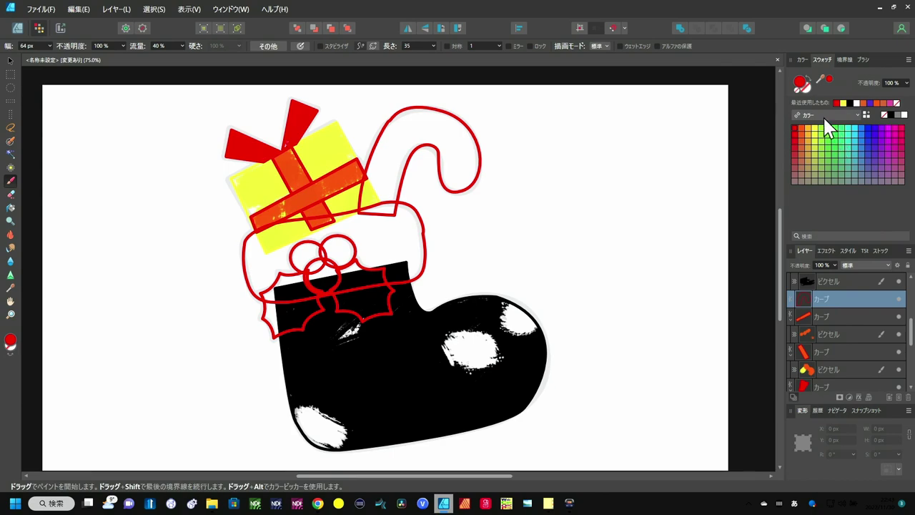
left_click(808, 141)
mouse_move(390, 153)
left_mouse_down()
mouse_move(393, 184)
mouse_move(442, 121)
mouse_move(451, 151)
mouse_move(459, 117)
mouse_move(458, 170)
left_mouse_up()
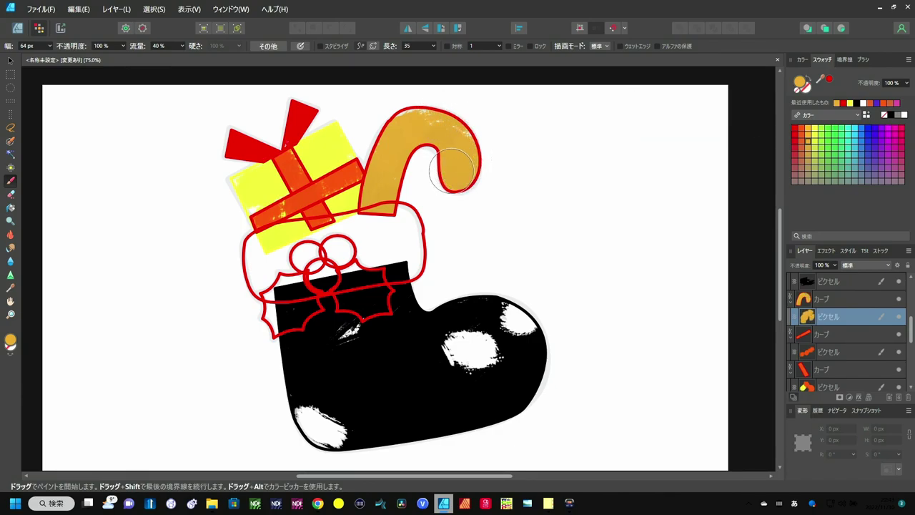
left_click_drag(457, 170, 420, 103)
scroll(844, 336, "up", 3)
left_click(842, 334)
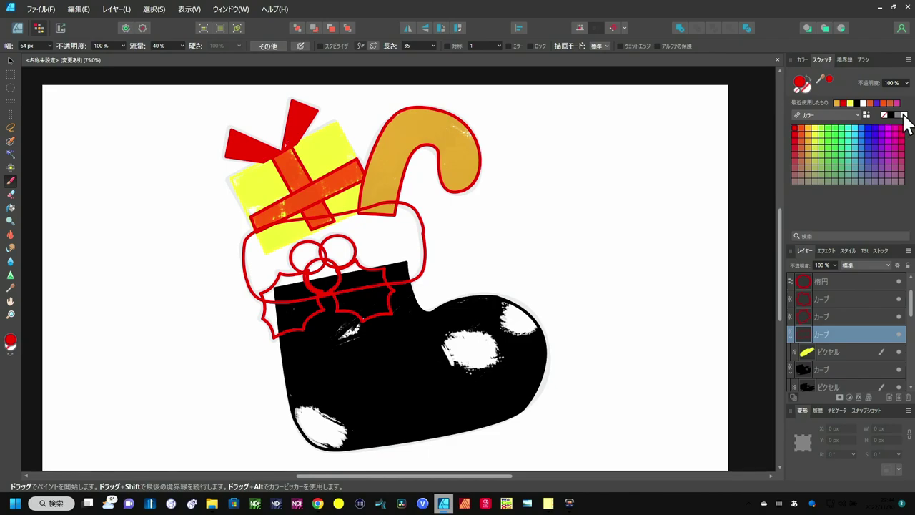
Mix a pale cream with the colour sliders and choose a wet-edged acrylic brush
left_click(802, 59)
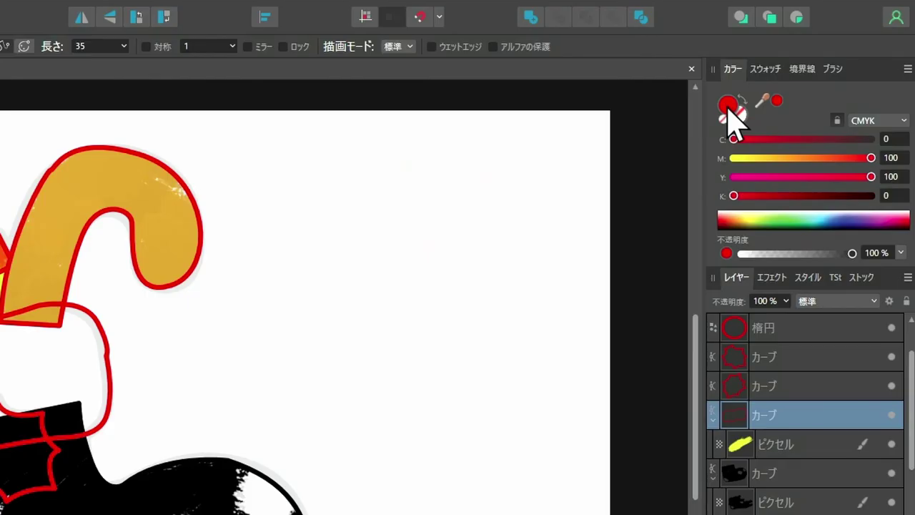
left_click(746, 158)
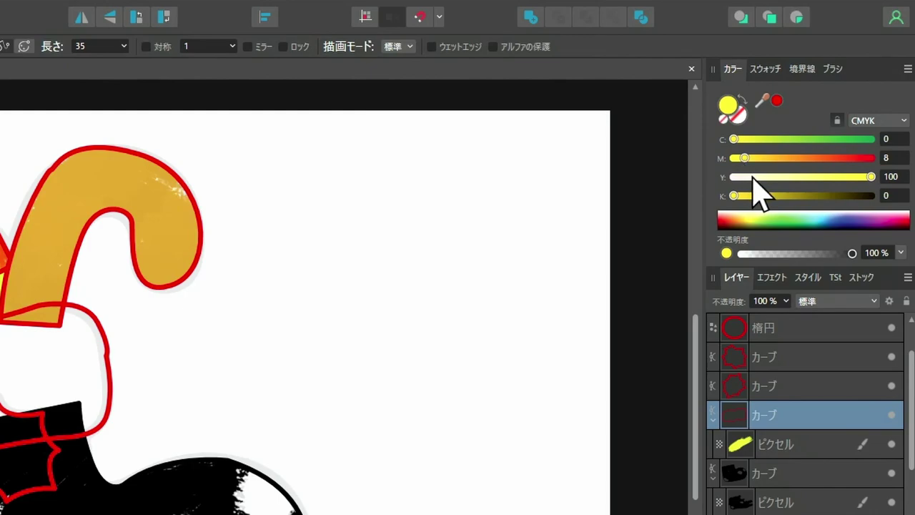
left_click(752, 176)
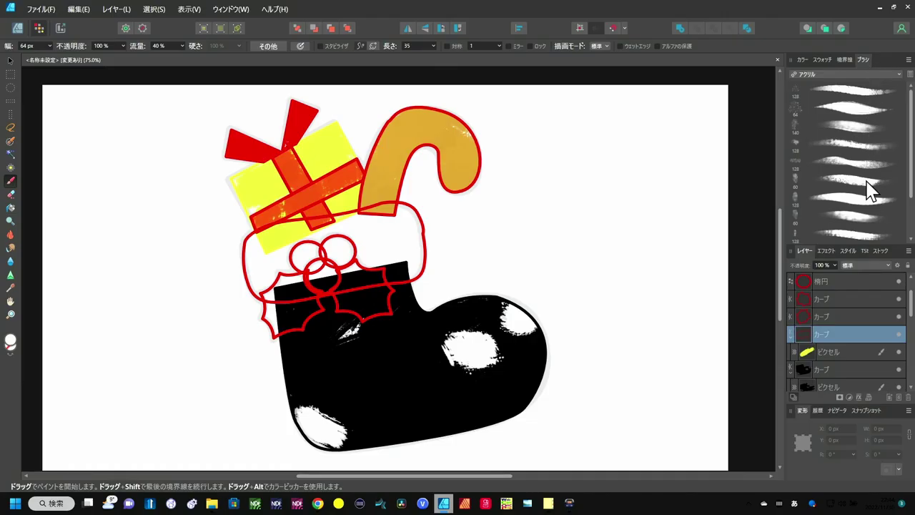
left_click(866, 179)
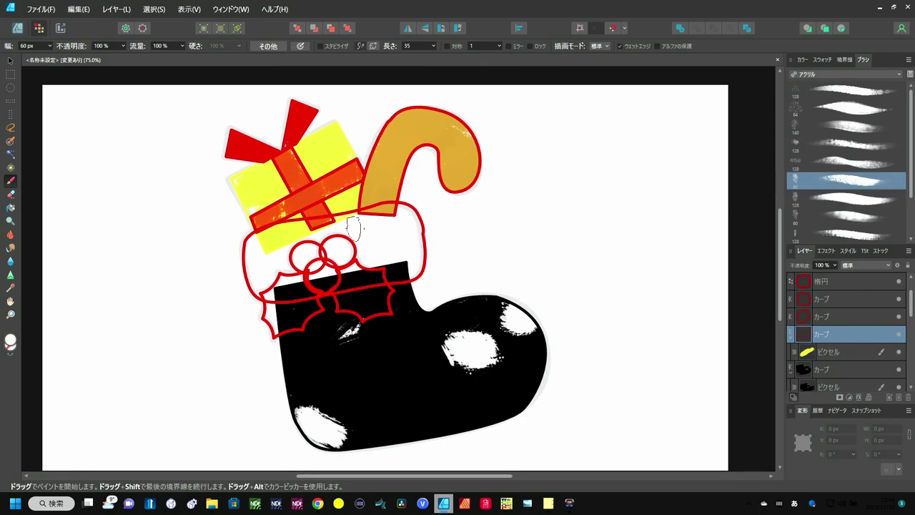
Paint the cuff cream, covering the yellow and tan spills along its top edge
mouse_move(376, 222)
left_mouse_down()
mouse_move(401, 270)
mouse_move(315, 290)
mouse_move(332, 258)
mouse_move(279, 292)
left_mouse_up()
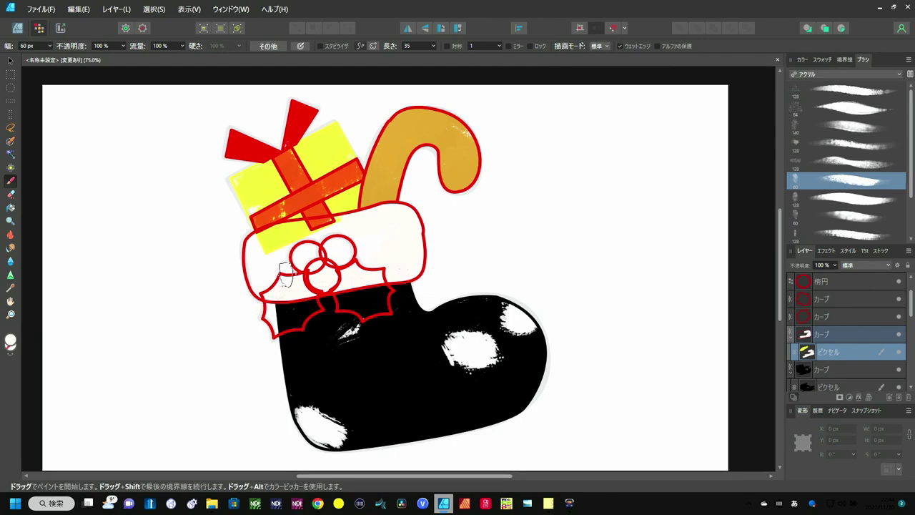
left_click_drag(251, 261, 258, 235)
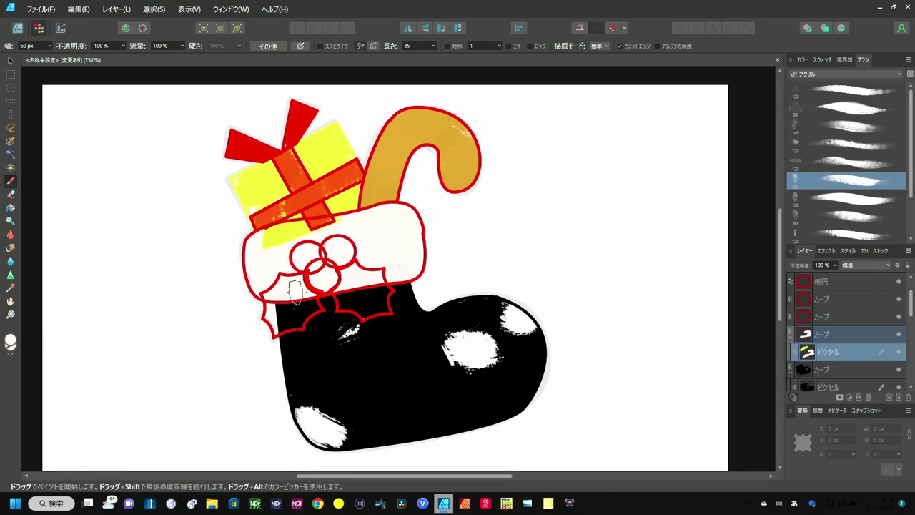
left_click_drag(295, 291, 246, 286)
mouse_move(294, 236)
left_mouse_down()
mouse_move(271, 243)
mouse_move(314, 233)
left_mouse_up()
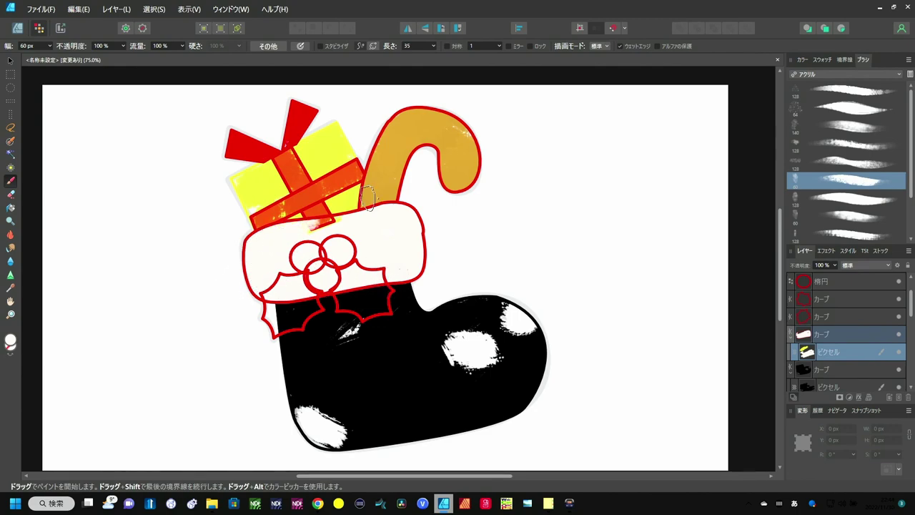
mouse_move(368, 215)
left_mouse_down()
mouse_move(279, 238)
mouse_move(392, 213)
left_mouse_up()
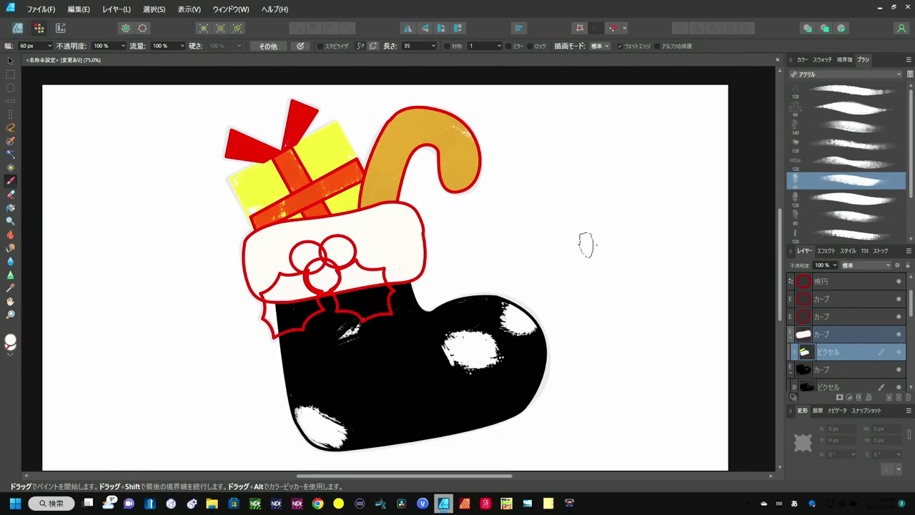
left_click(830, 316)
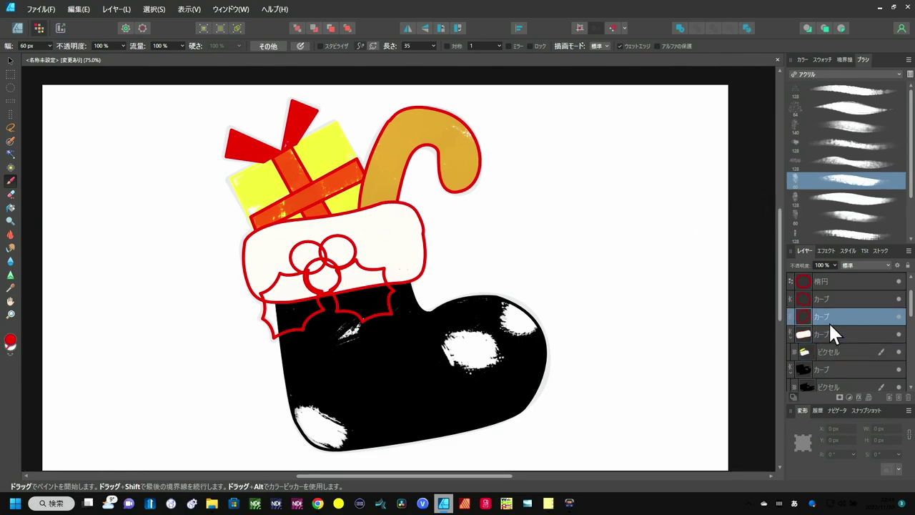
Fill the left holly leaf with a darker green swatch
left_click(823, 60)
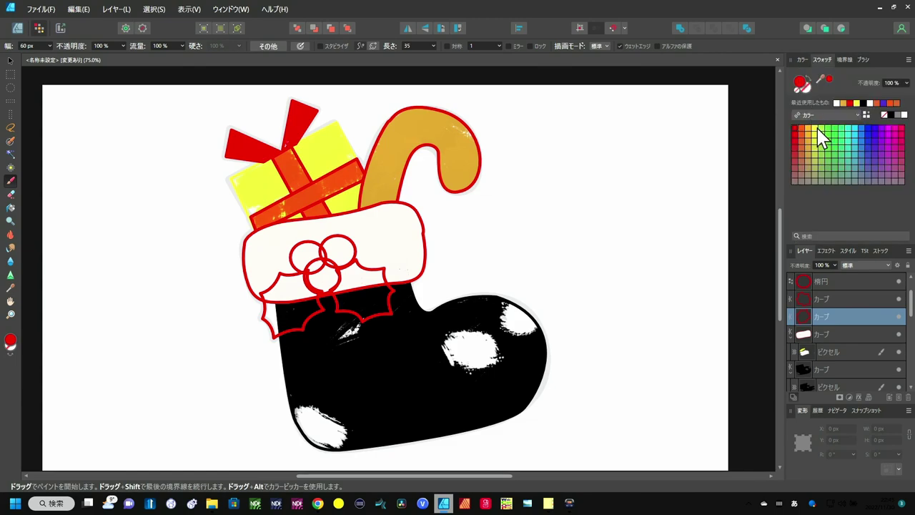
left_click(829, 138)
mouse_move(286, 285)
left_mouse_down()
mouse_move(284, 306)
mouse_move(308, 308)
mouse_move(294, 293)
left_mouse_up()
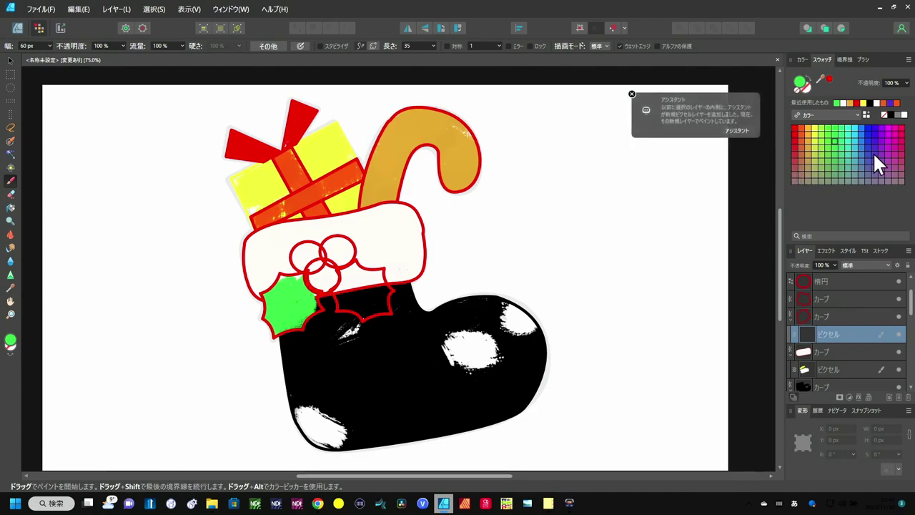
left_click(834, 162)
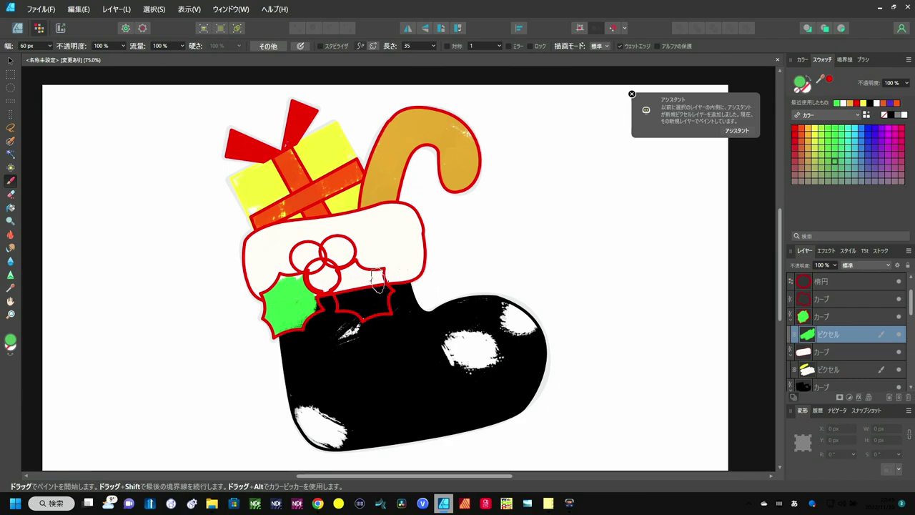
left_click_drag(300, 286, 286, 300)
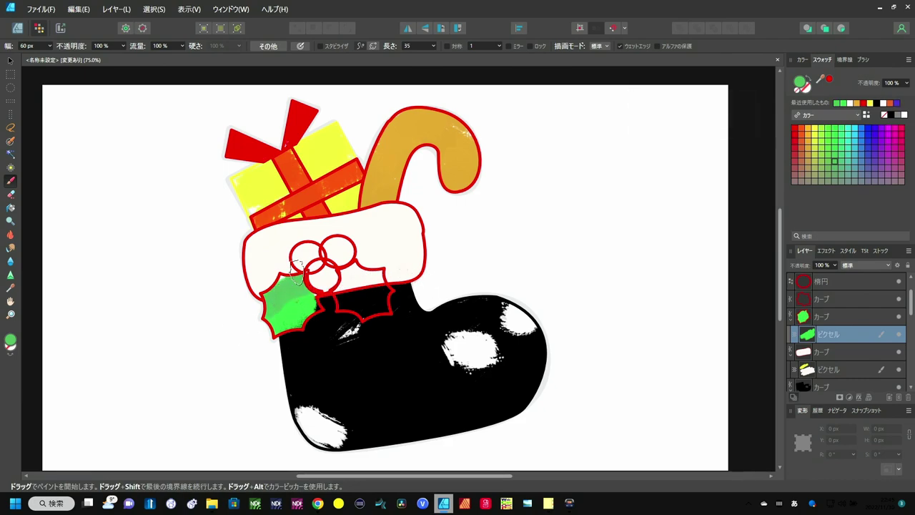
left_click_drag(296, 268, 302, 316)
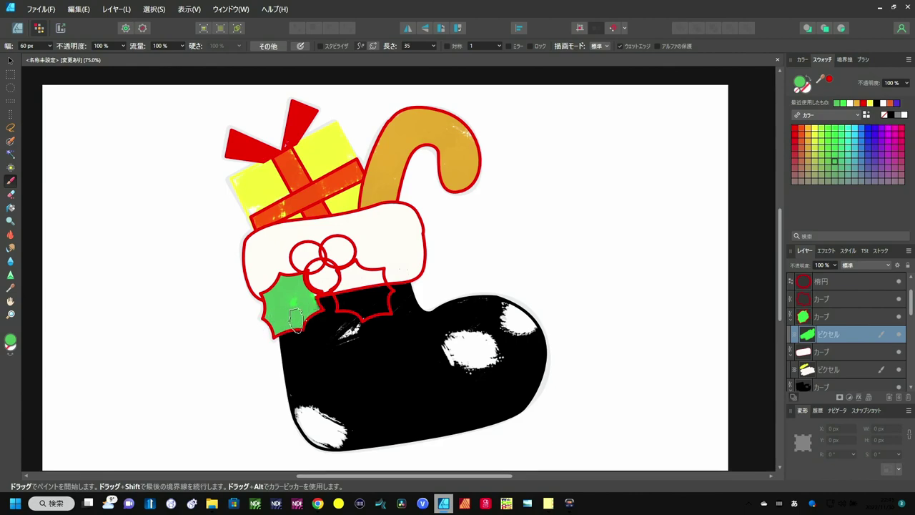
Fill the right holly leaf with the same green
left_click(842, 298)
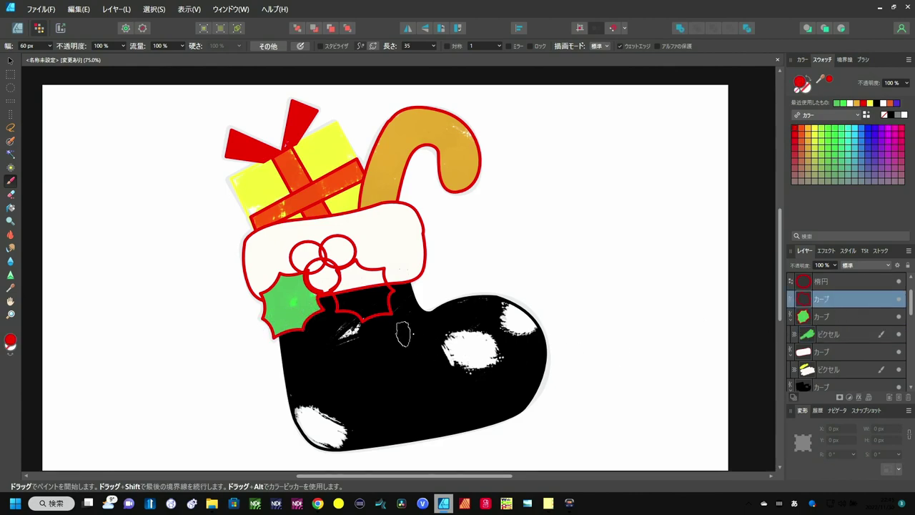
left_click_drag(345, 294, 351, 293)
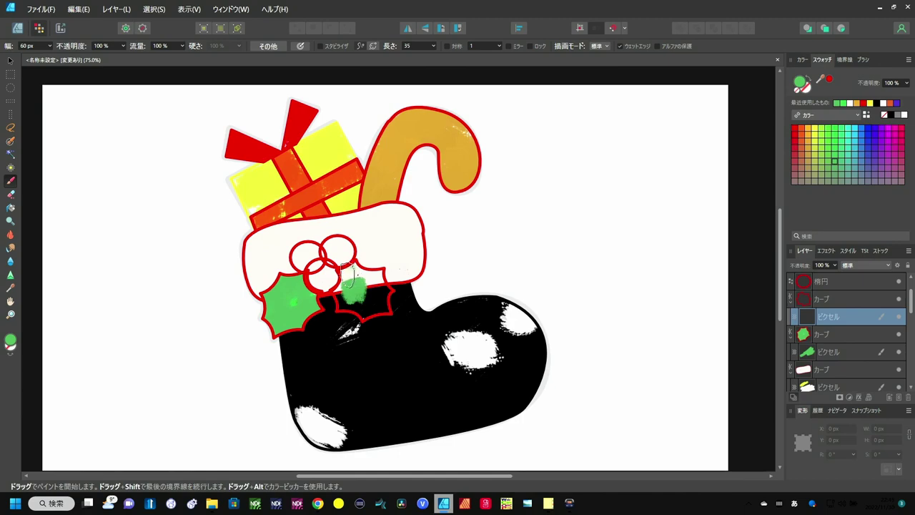
mouse_move(358, 275)
left_mouse_down()
mouse_move(383, 282)
mouse_move(344, 318)
mouse_move(386, 303)
left_mouse_up()
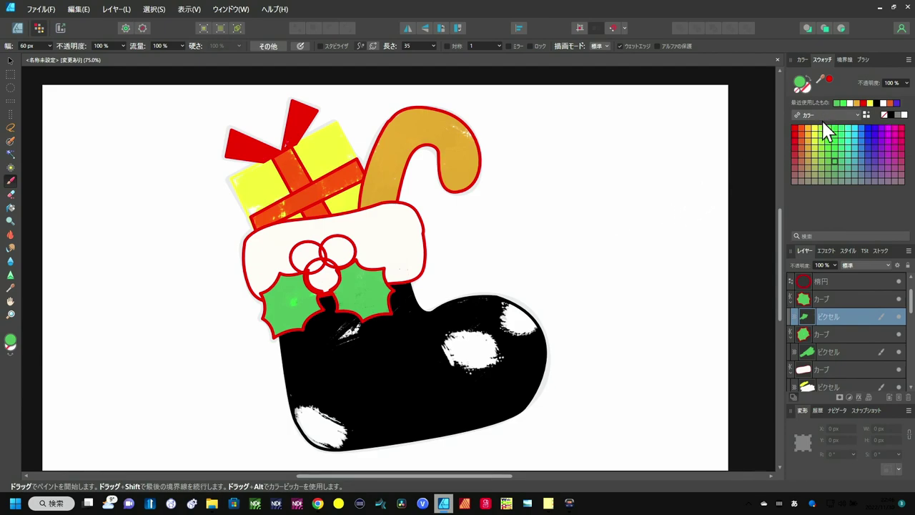
Mix an olive colour in CMYK and fill the top-left berry with it
left_click(803, 60)
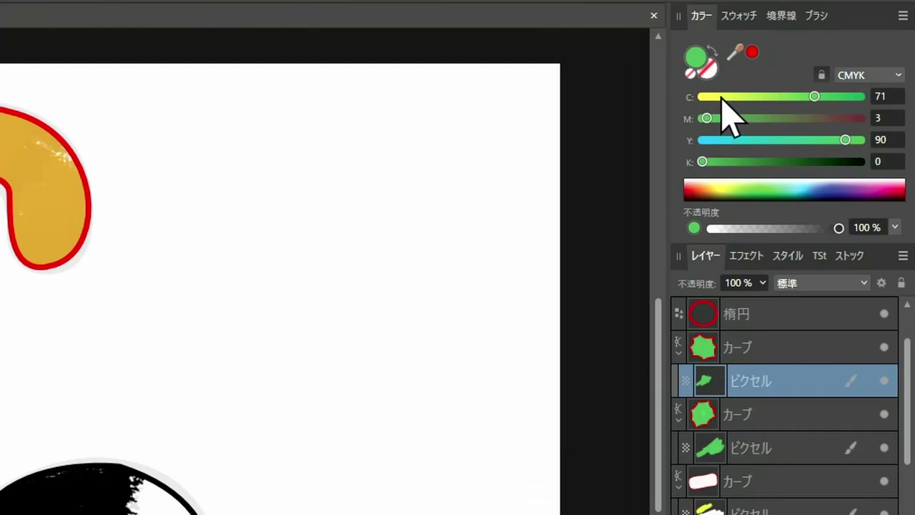
left_click(814, 103)
left_click_drag(703, 163, 752, 163)
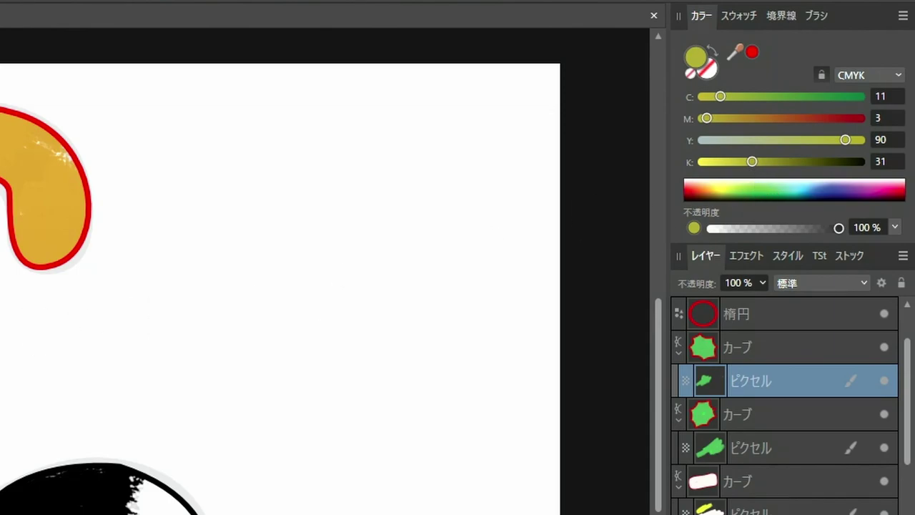
left_click(767, 322)
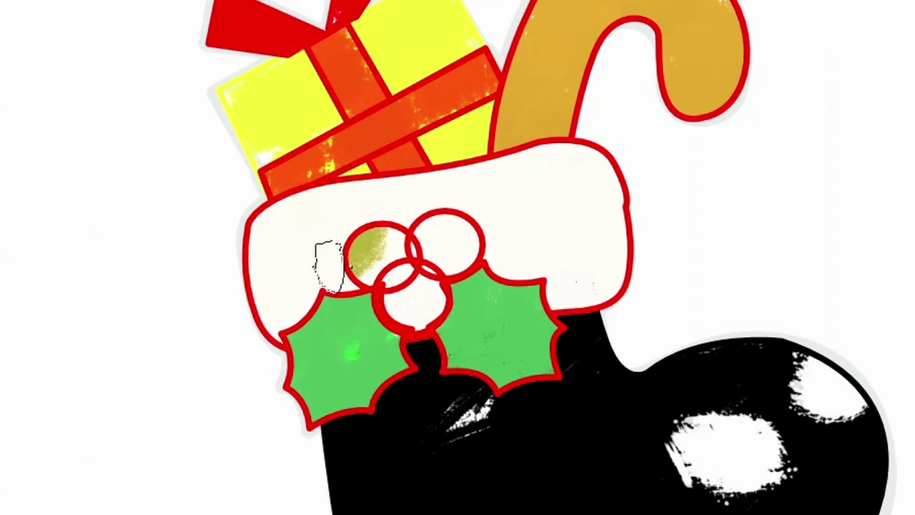
mouse_move(329, 266)
left_mouse_down()
mouse_move(404, 270)
mouse_move(404, 254)
left_mouse_up()
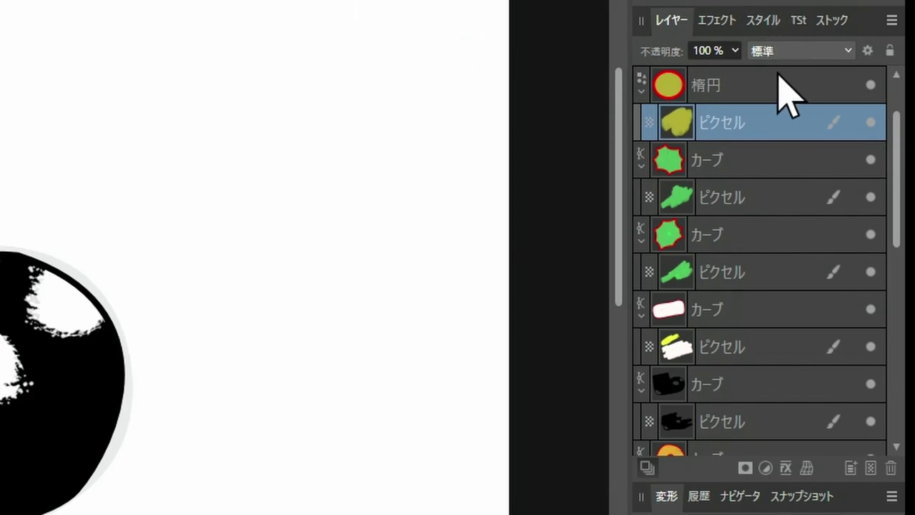
Fill the remaining two berries olive and narrow the brush to 15 px
key("ctrl+v")
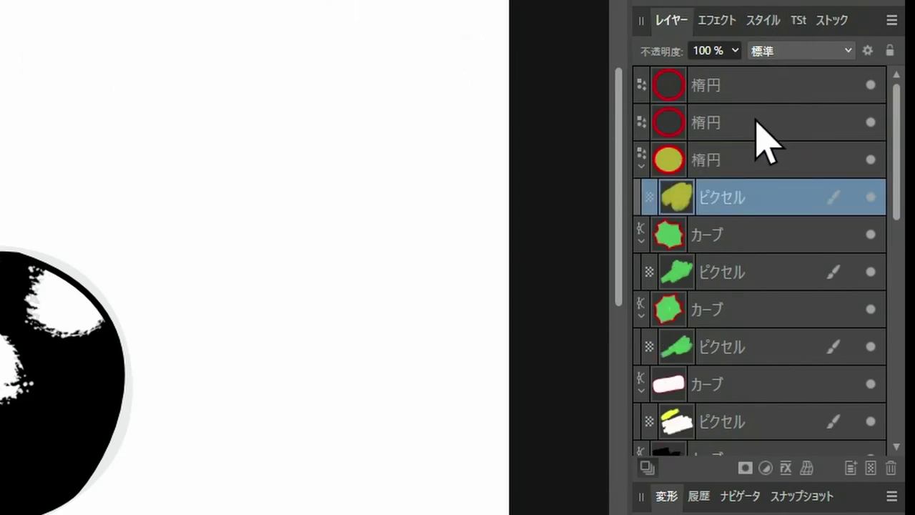
left_click(755, 126)
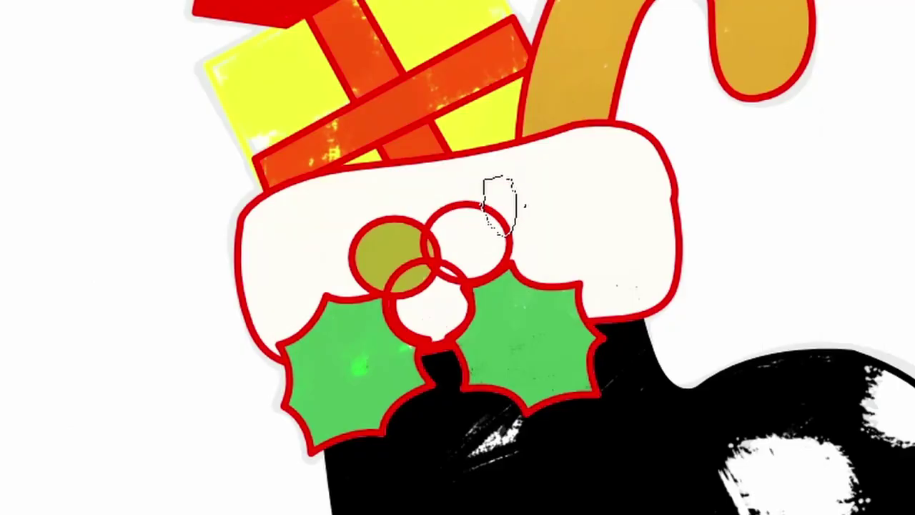
mouse_move(491, 194)
left_mouse_down()
mouse_move(468, 214)
mouse_move(461, 243)
mouse_move(490, 245)
left_mouse_up()
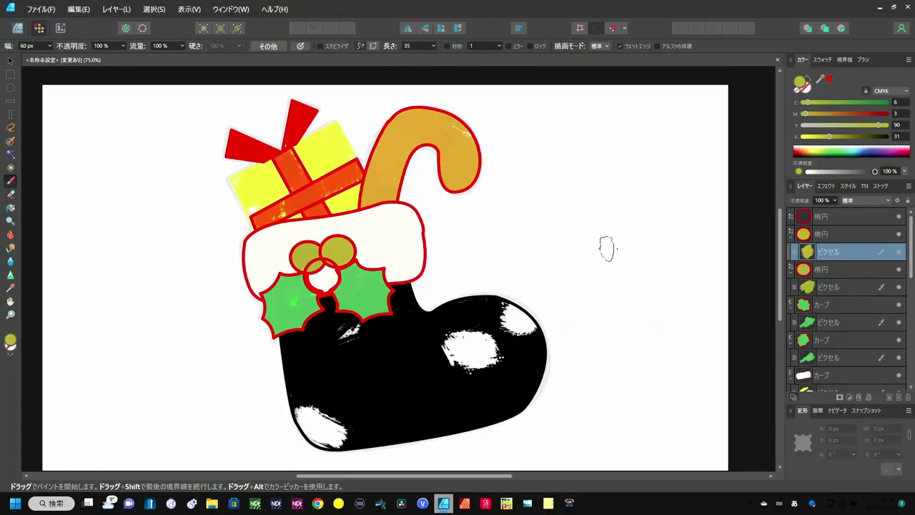
left_click(830, 215)
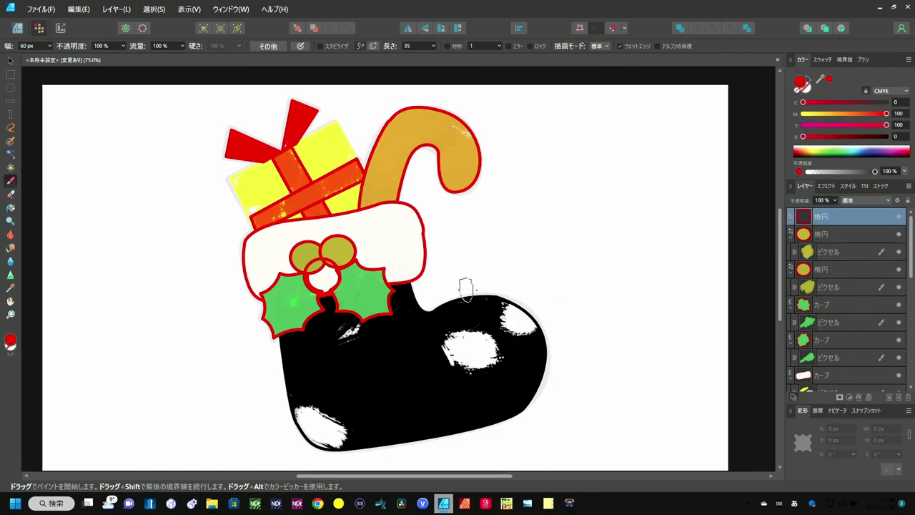
mouse_move(322, 272)
left_mouse_down()
mouse_move(312, 283)
mouse_move(324, 290)
left_mouse_up()
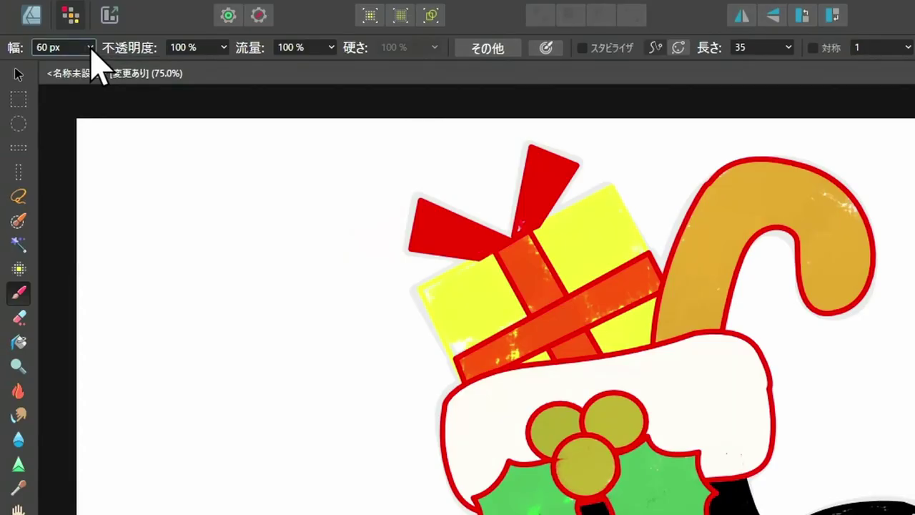
left_click(90, 47)
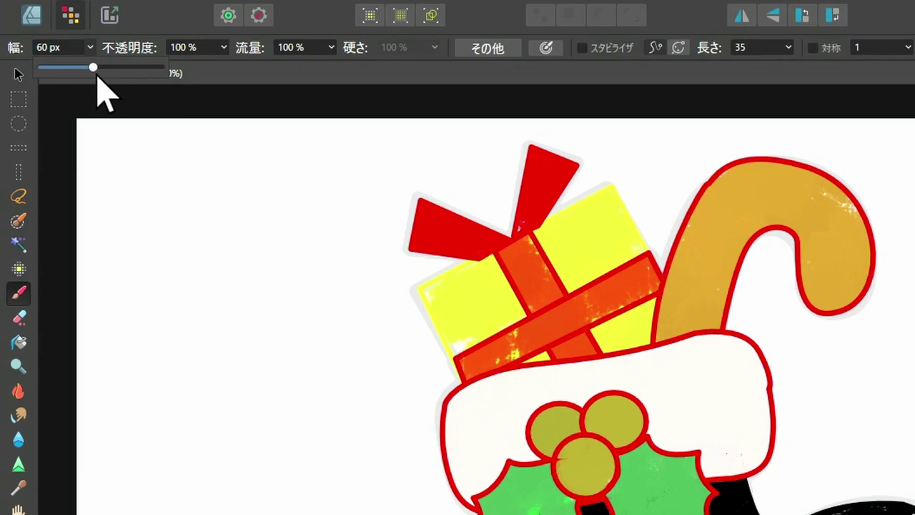
left_click_drag(95, 72, 55, 92)
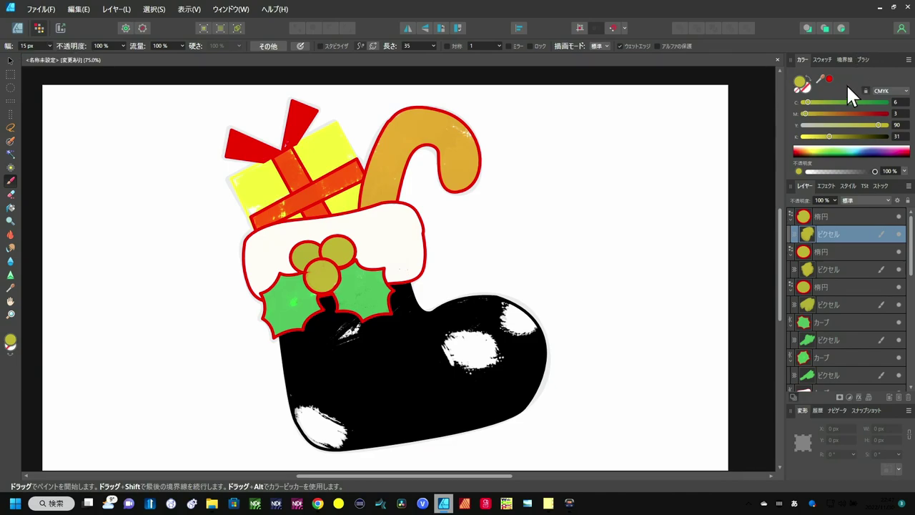
Choose the small round brush from the 基本 brush category
left_click(863, 60)
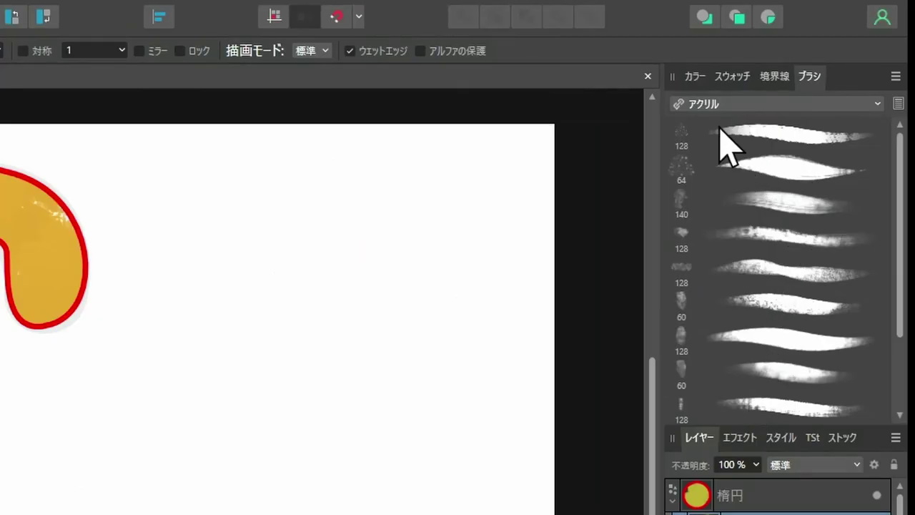
left_click(718, 106)
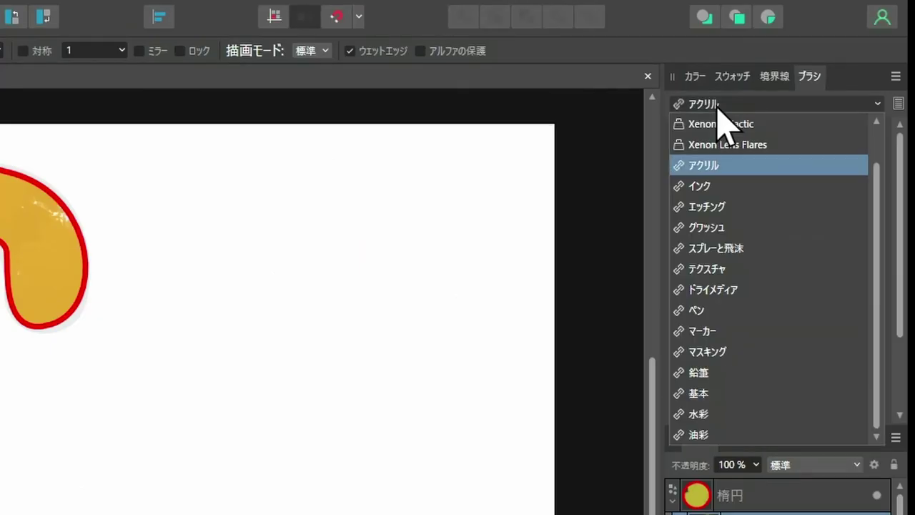
left_click(706, 394)
left_click(741, 200)
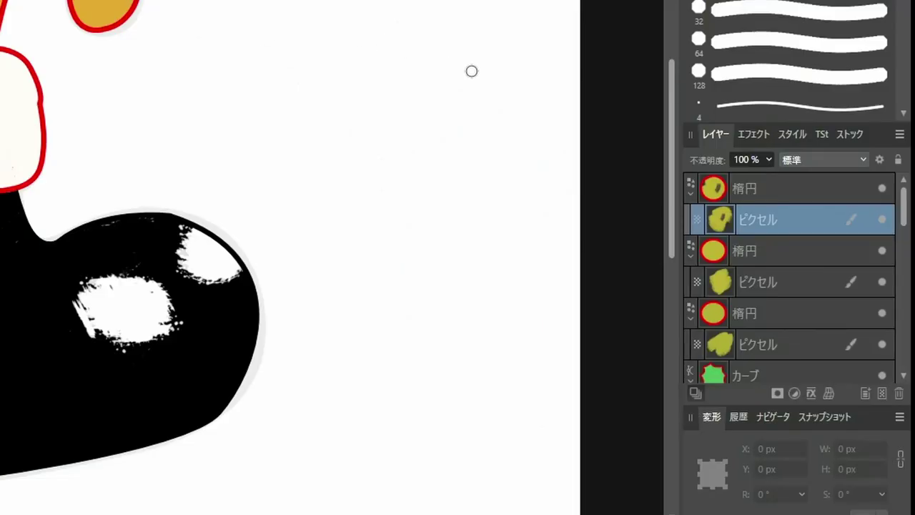
Add small white highlight strokes to the upper-right and upper-left berries
left_click(792, 248)
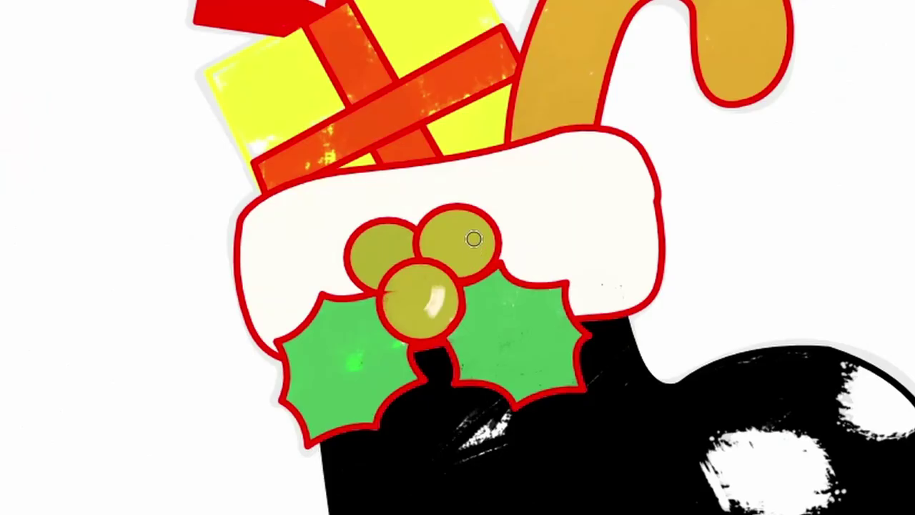
left_click_drag(474, 242, 473, 252)
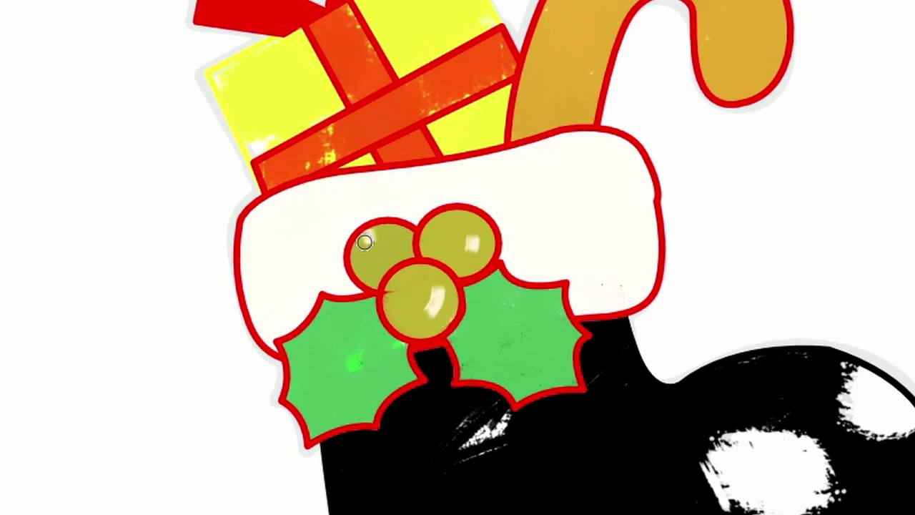
left_click_drag(362, 252, 368, 241)
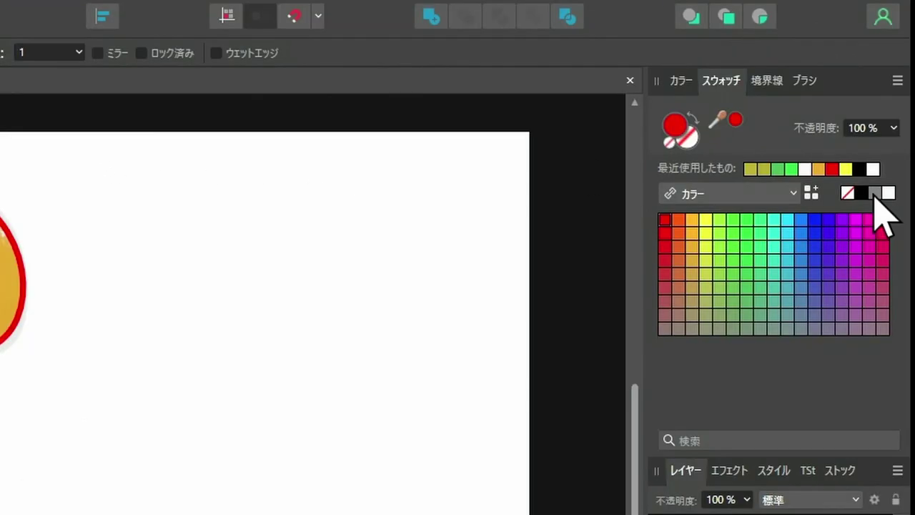
Set the paint colour to pale blue (C18 M8) using the CMYK sliders
left_click(875, 193)
left_click(682, 81)
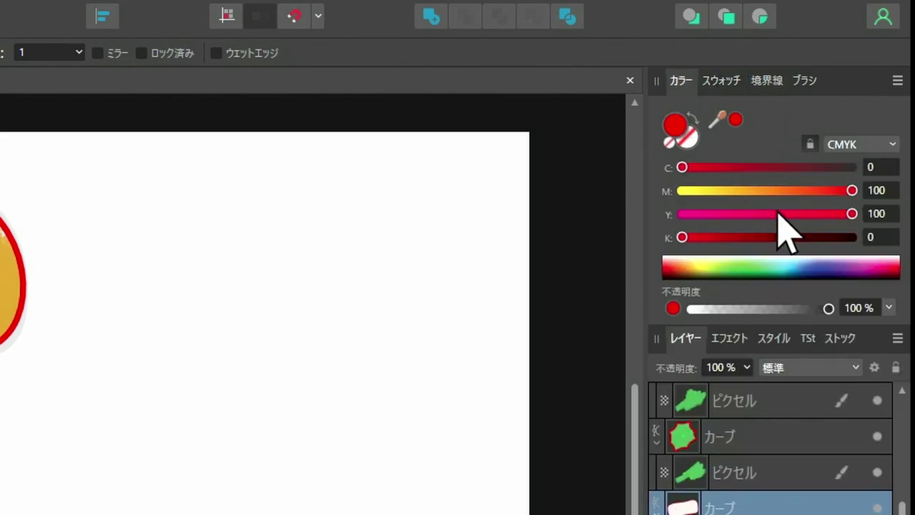
left_click(807, 260)
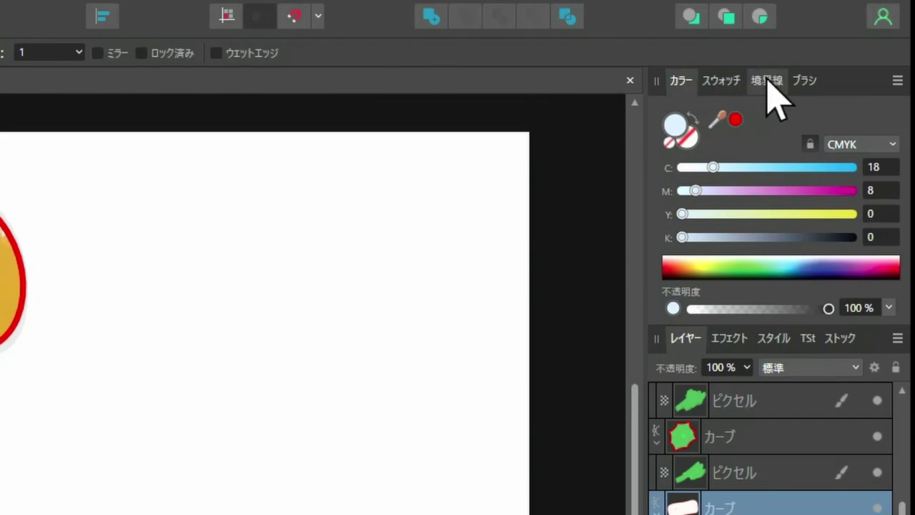
Spray pale-blue speckles across the white cuff with a Spray & Splatter brush
left_click(805, 80)
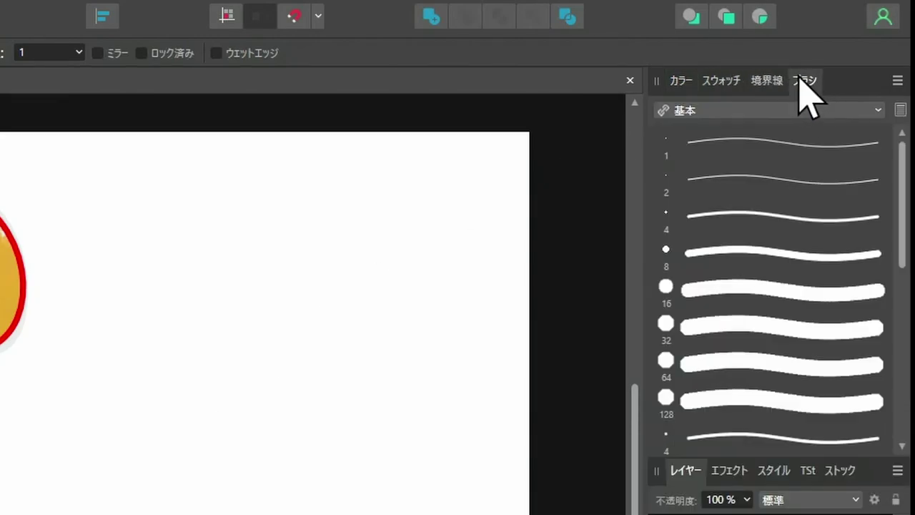
left_click(778, 437)
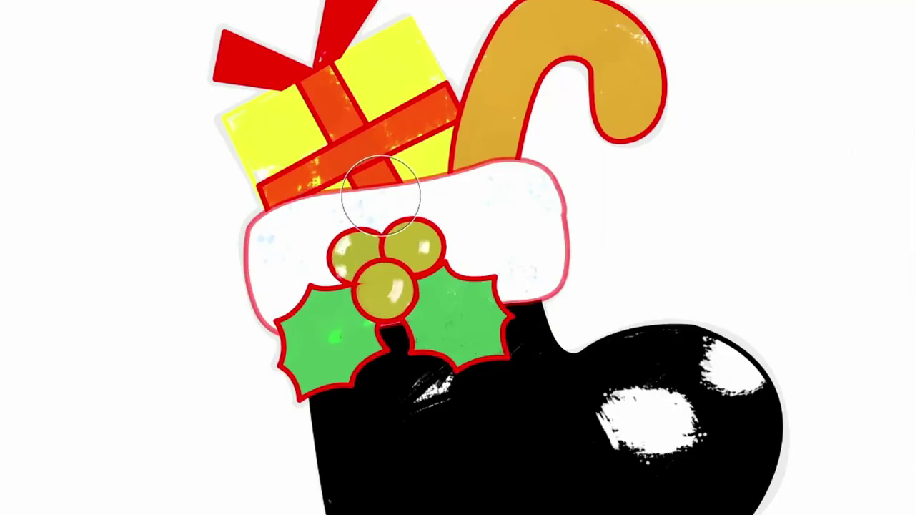
mouse_move(382, 195)
left_mouse_down()
mouse_move(286, 249)
mouse_move(286, 266)
mouse_move(526, 238)
mouse_move(450, 269)
mouse_move(501, 272)
mouse_move(572, 246)
left_mouse_up()
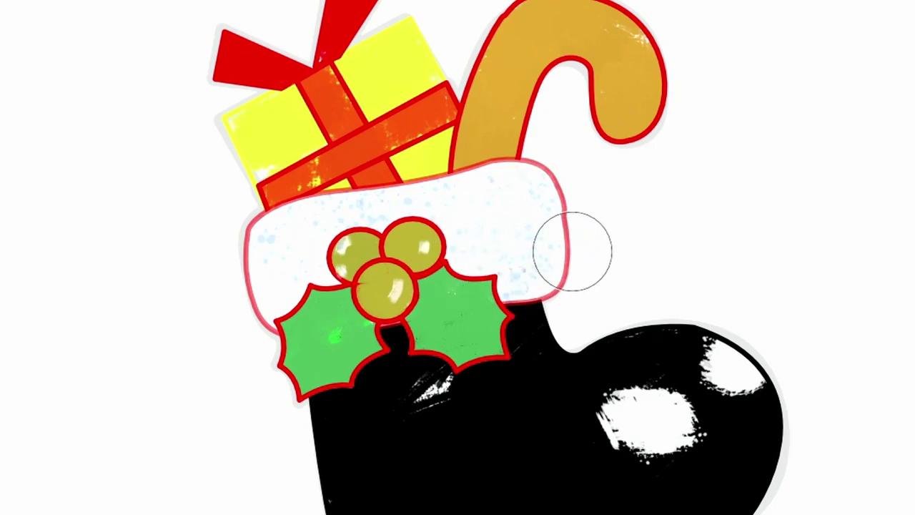
mouse_move(324, 245)
left_mouse_down()
mouse_move(266, 286)
mouse_move(286, 259)
mouse_move(269, 306)
mouse_move(252, 303)
left_mouse_up()
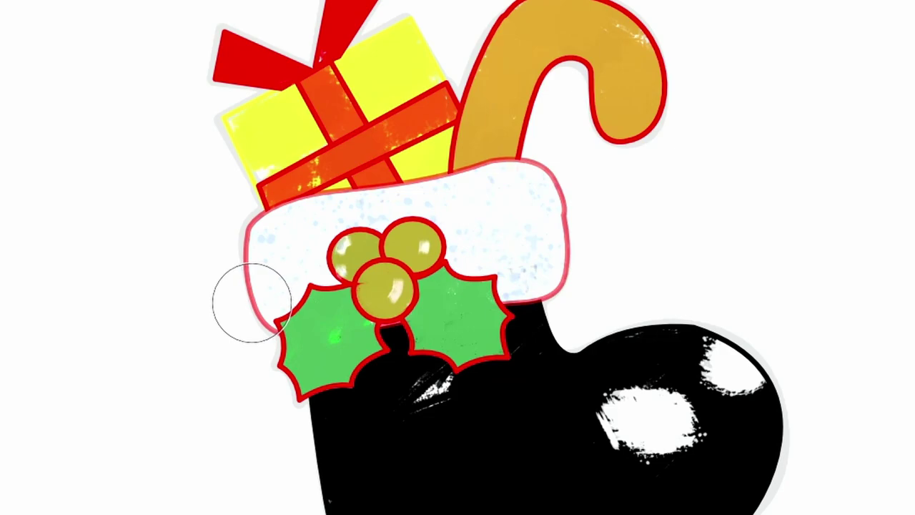
left_click_drag(507, 204, 517, 211)
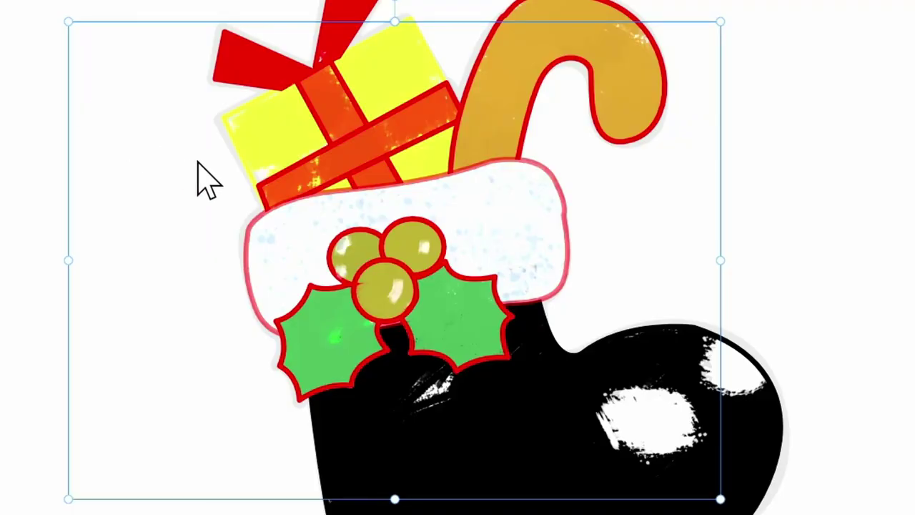
Give the gift box and both bow pieces blue strokes instead of red, then deselect
left_click(227, 127)
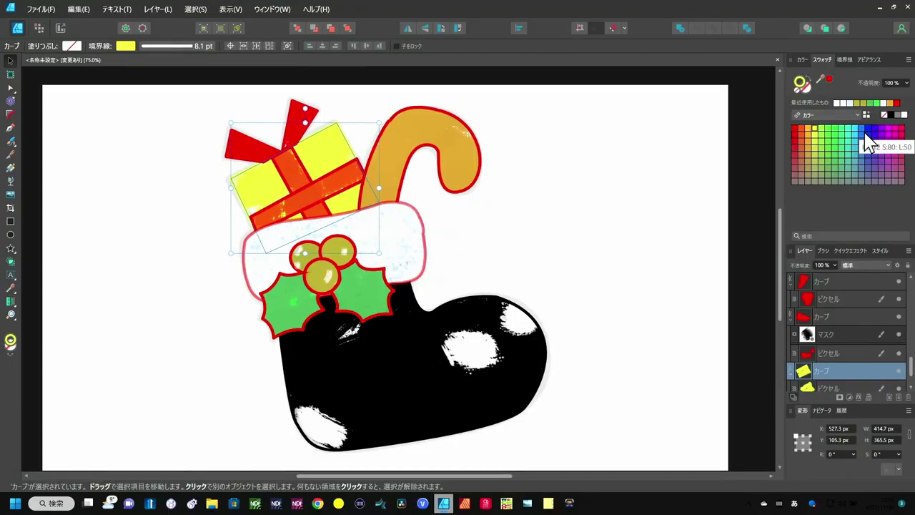
left_click(862, 127)
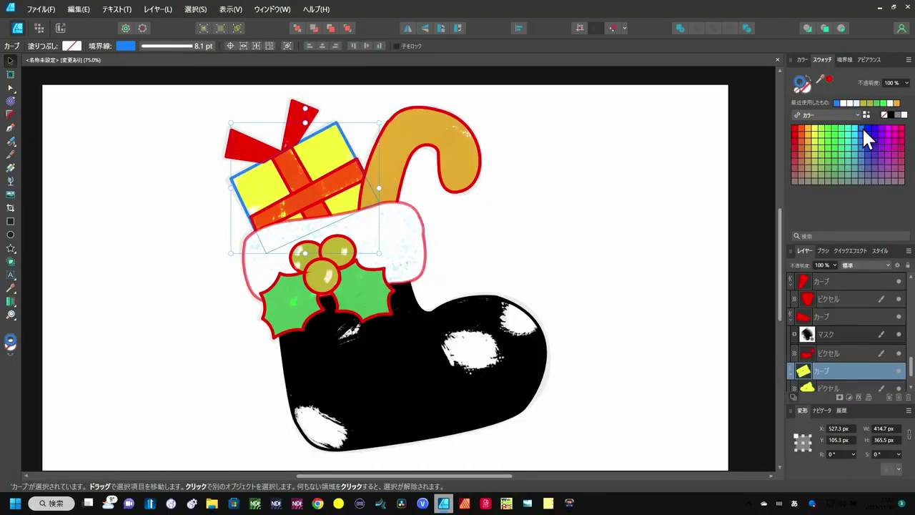
left_click(303, 103)
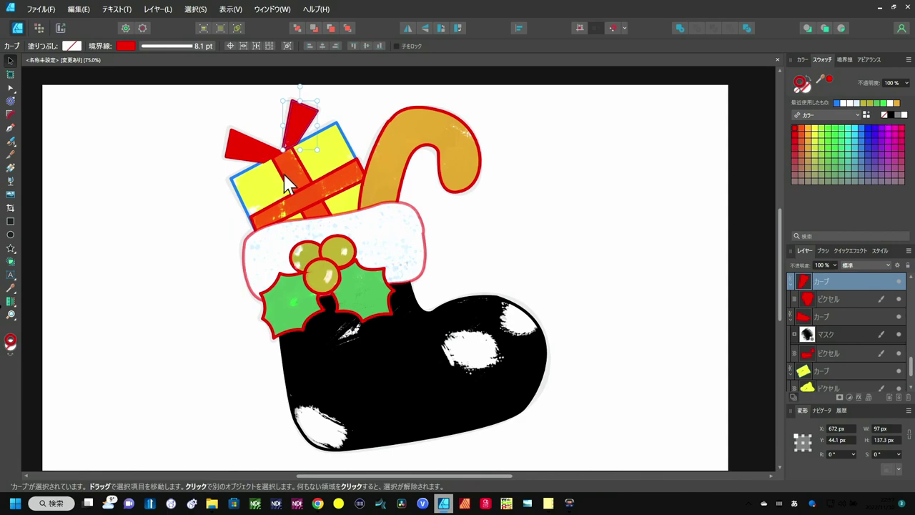
left_click(272, 159, "shift")
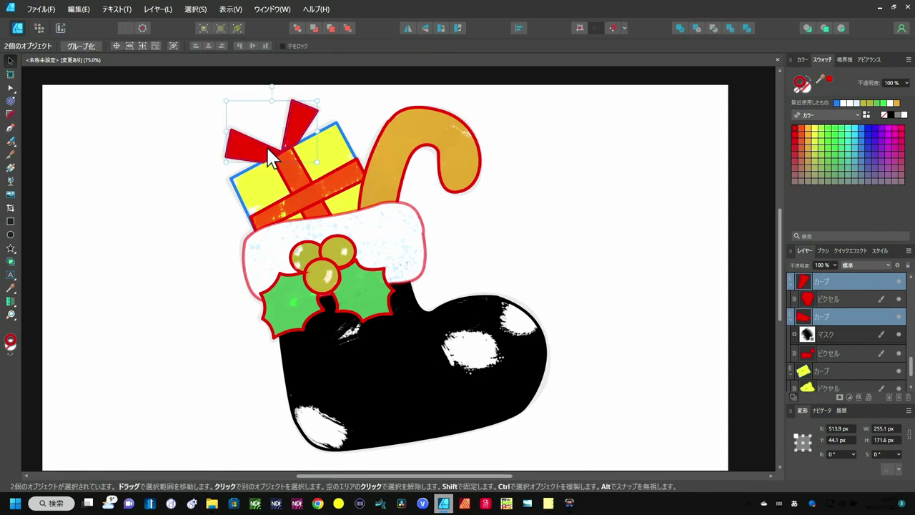
left_click(835, 101)
left_click(650, 149)
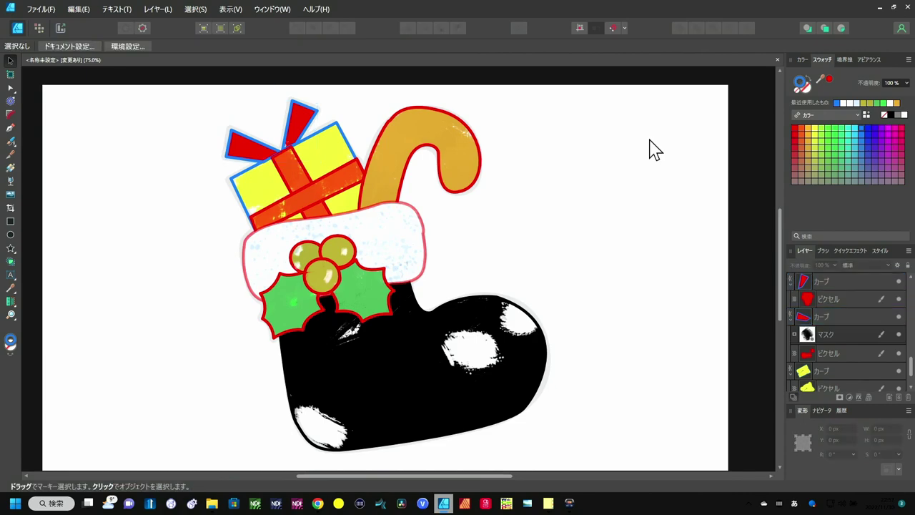
scroll(864, 325, "down", 2)
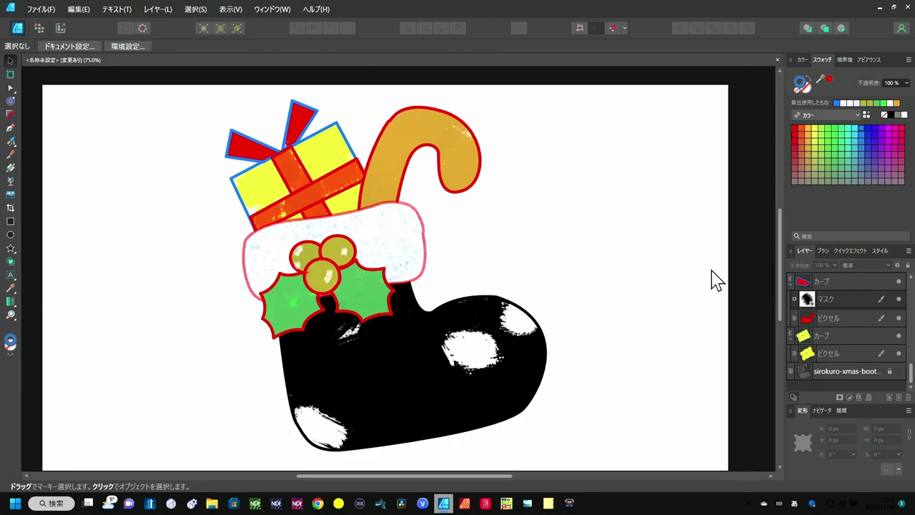
Float the Layers panel, enlarge it, and select a berry Ellipse layer
scroll(848, 310, "up", 3)
scroll(848, 310, "up", 3)
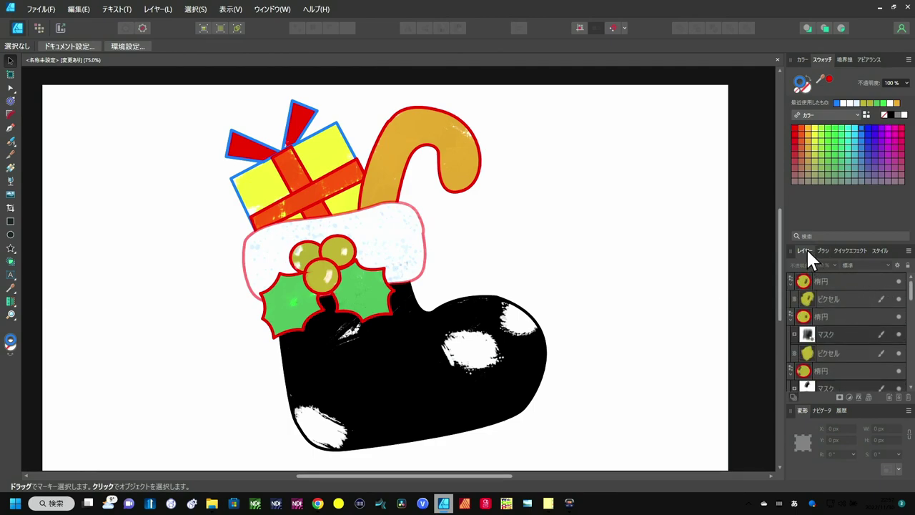
mouse_move(807, 250)
left_mouse_down()
mouse_move(636, 132)
mouse_move(601, 94)
left_mouse_up()
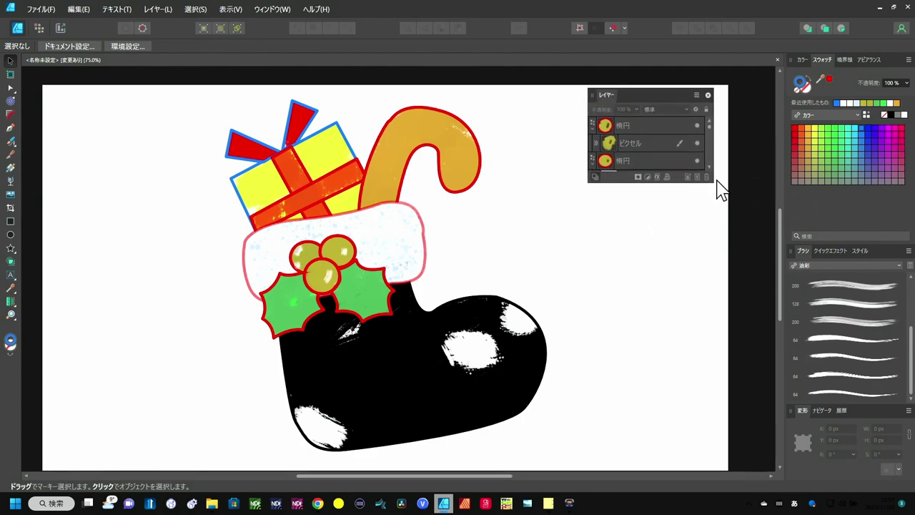
mouse_move(713, 183)
left_mouse_down()
mouse_move(738, 223)
mouse_move(755, 454)
left_mouse_up()
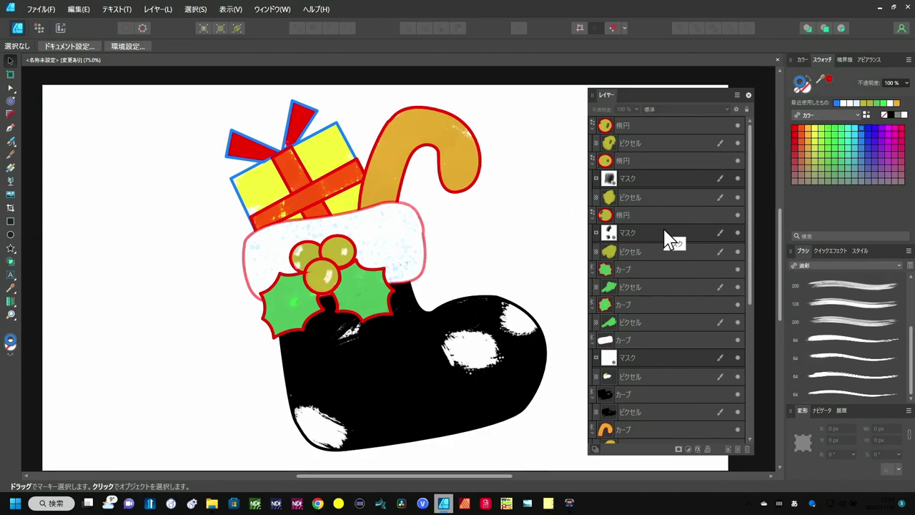
left_click(632, 217)
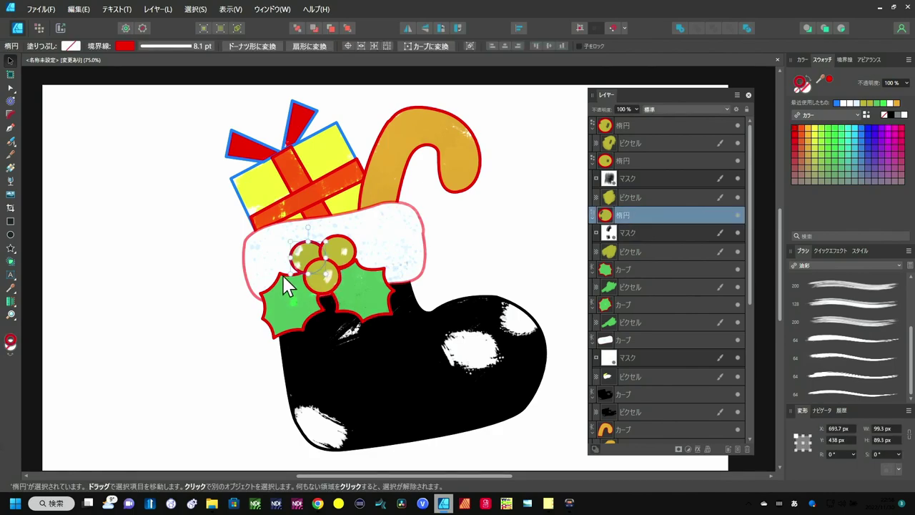
In the Pixel Persona, set the Paint Brush to olive shifted toward mustard yellow
left_click(39, 27)
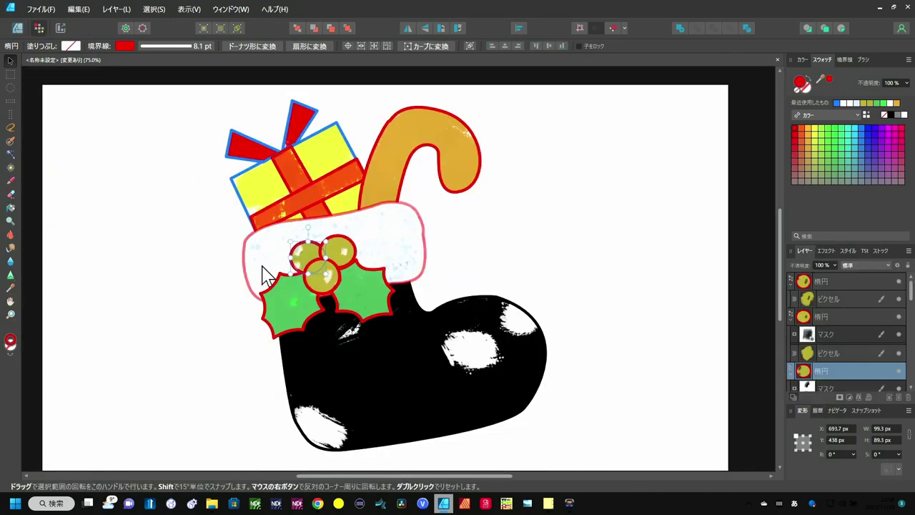
left_click(10, 182)
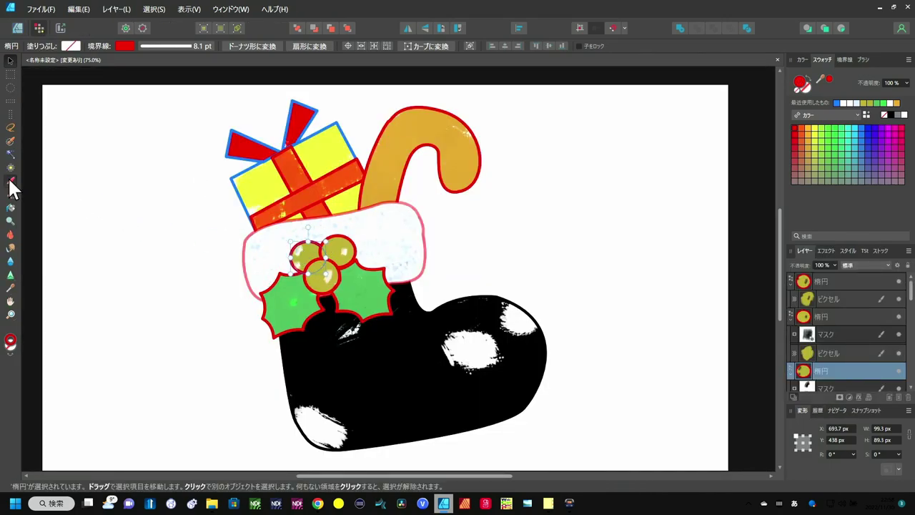
left_click(869, 104)
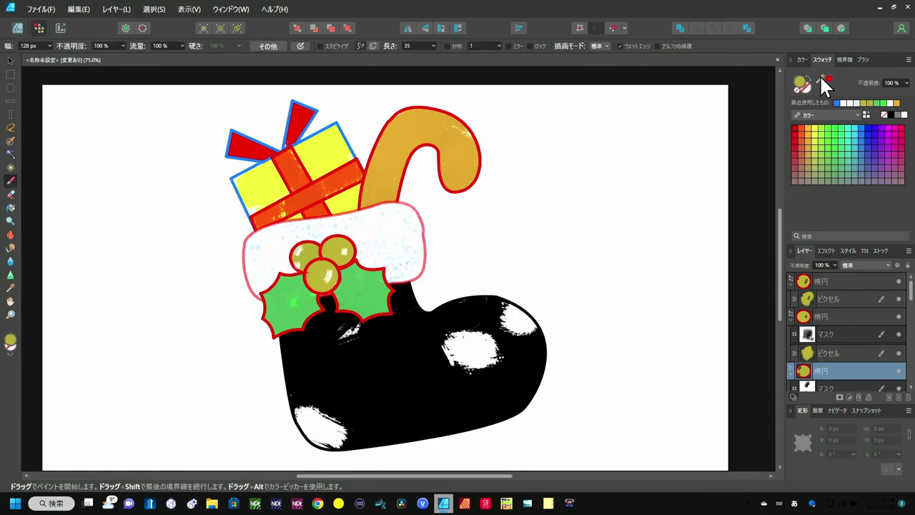
left_click(804, 58)
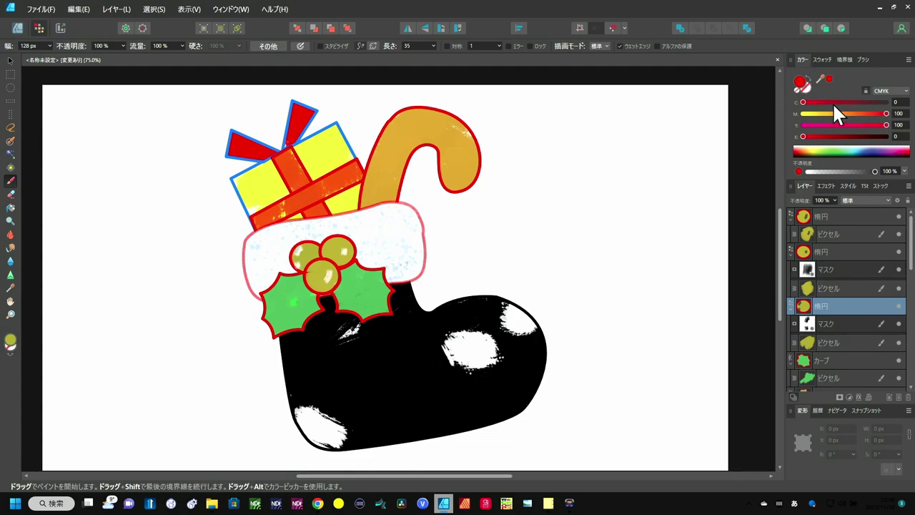
mouse_move(886, 113)
left_mouse_down()
mouse_move(816, 115)
mouse_move(812, 127)
mouse_move(830, 148)
left_mouse_up()
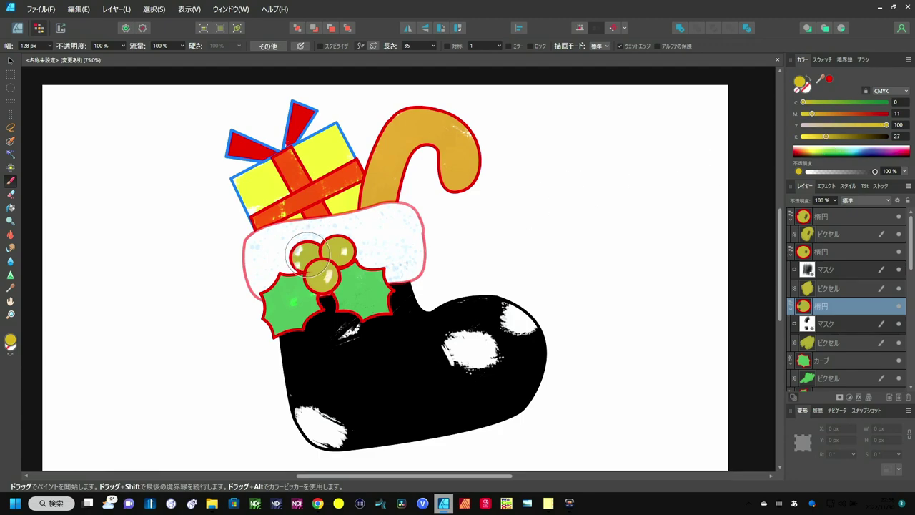
Paint a mustard texture stroke over the berries and return to the Designer Persona
left_click_drag(309, 255, 290, 266)
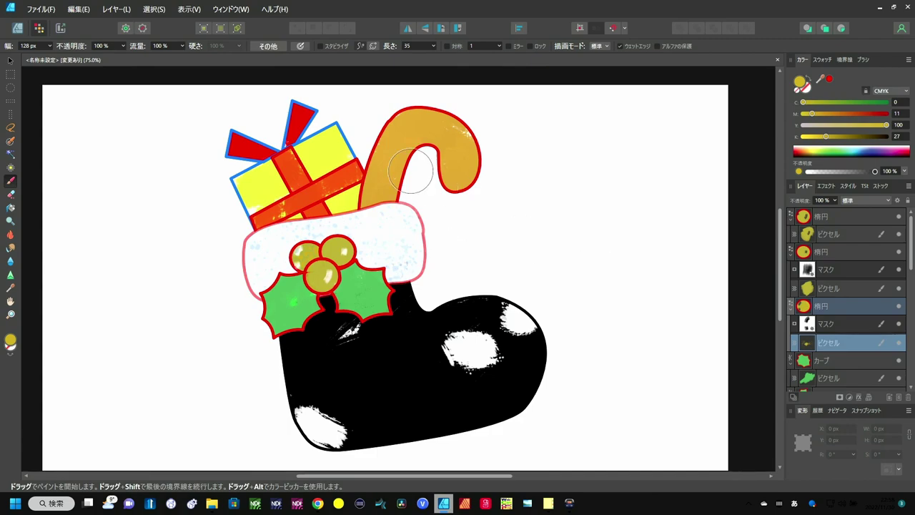
left_click(17, 28)
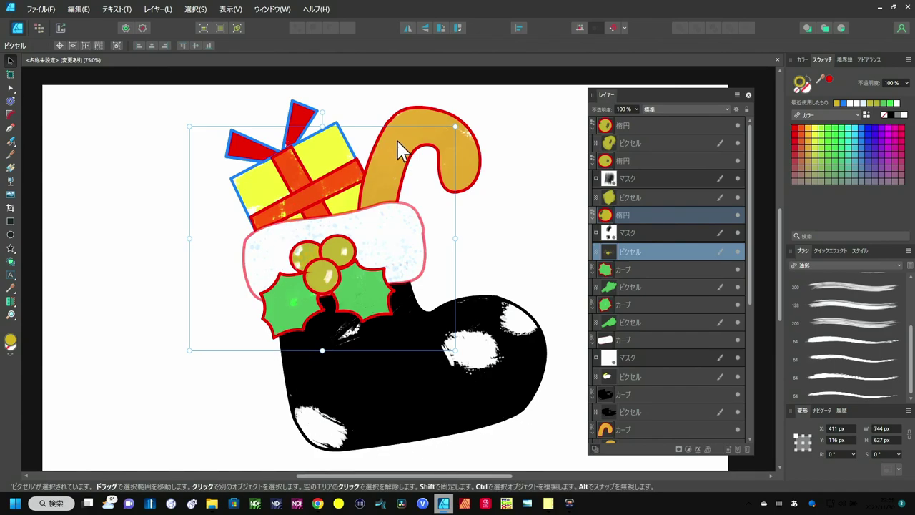
left_click(551, 200)
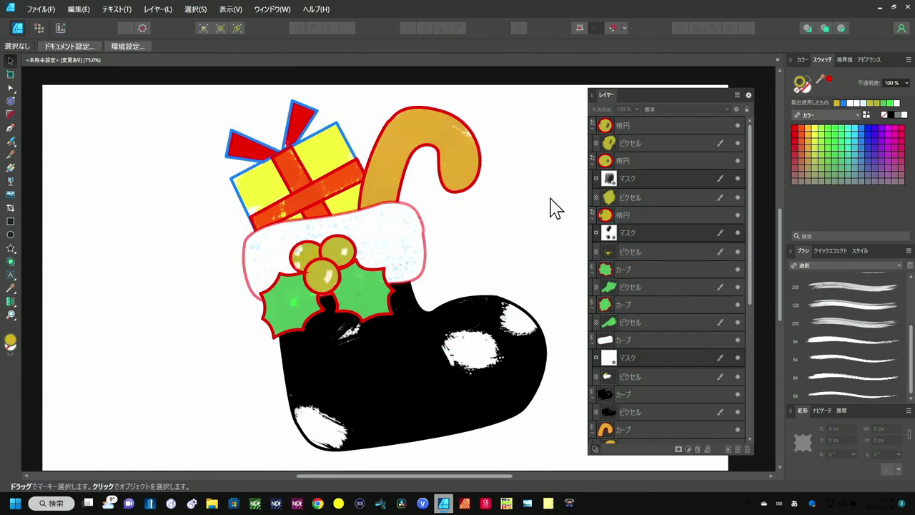